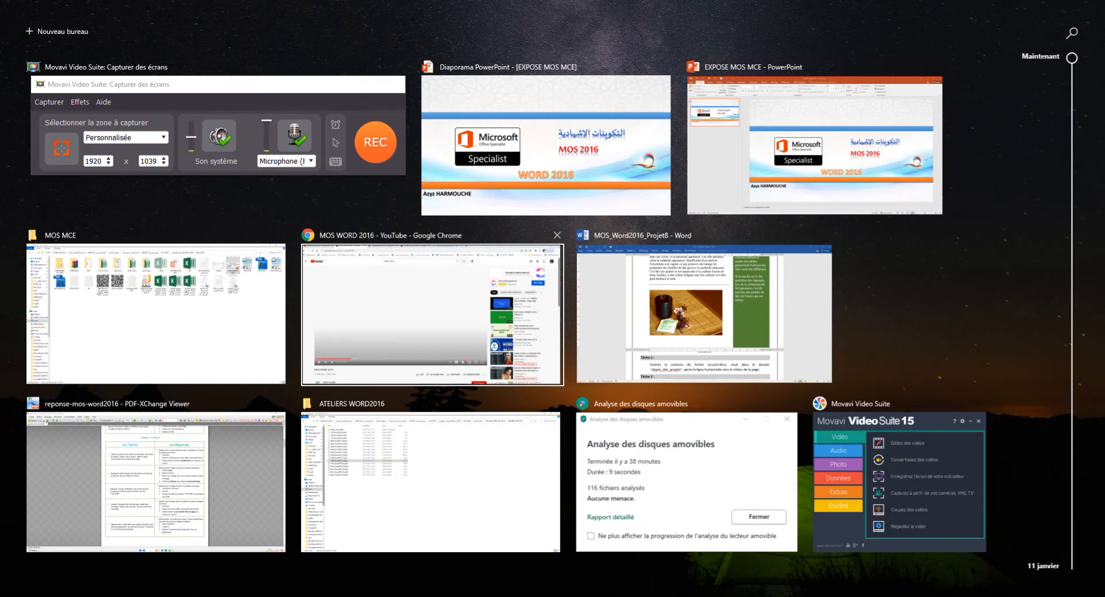
Step: Switch to the MOS_Word2016_Projet8 Word document from Task View
click(704, 314)
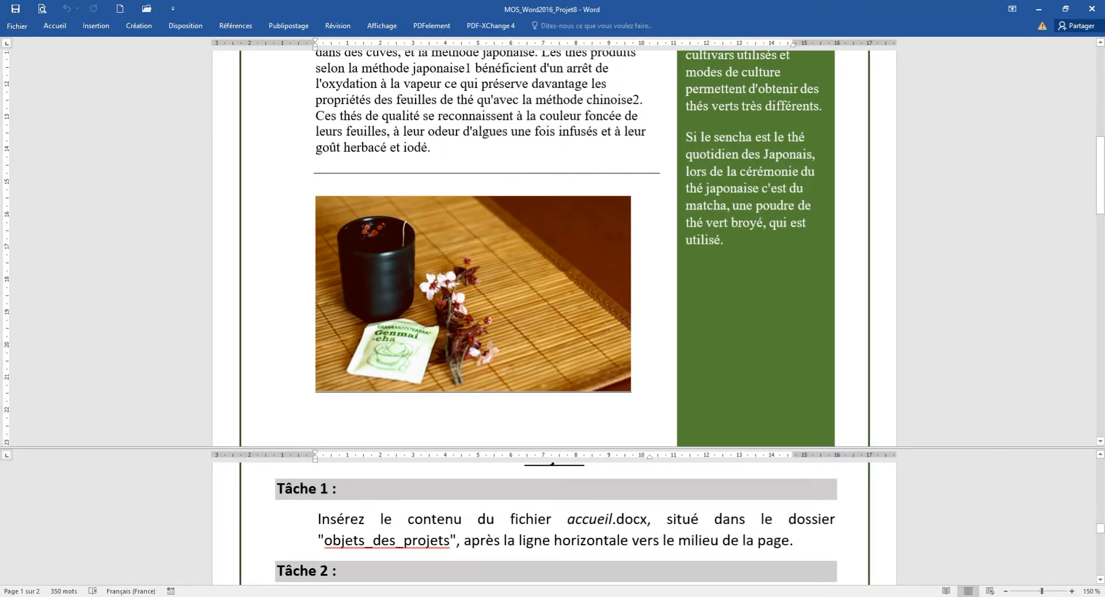
scroll(553, 247, up, 5)
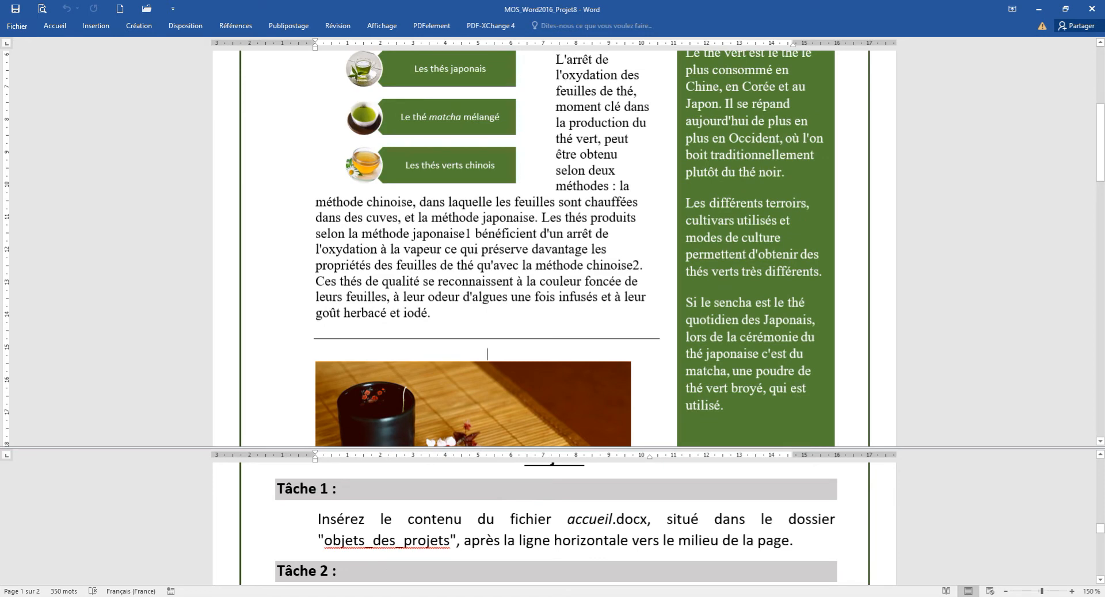
scroll(553, 524, up, 3)
scroll(553, 523, down, 3)
scroll(486, 354, down, 1)
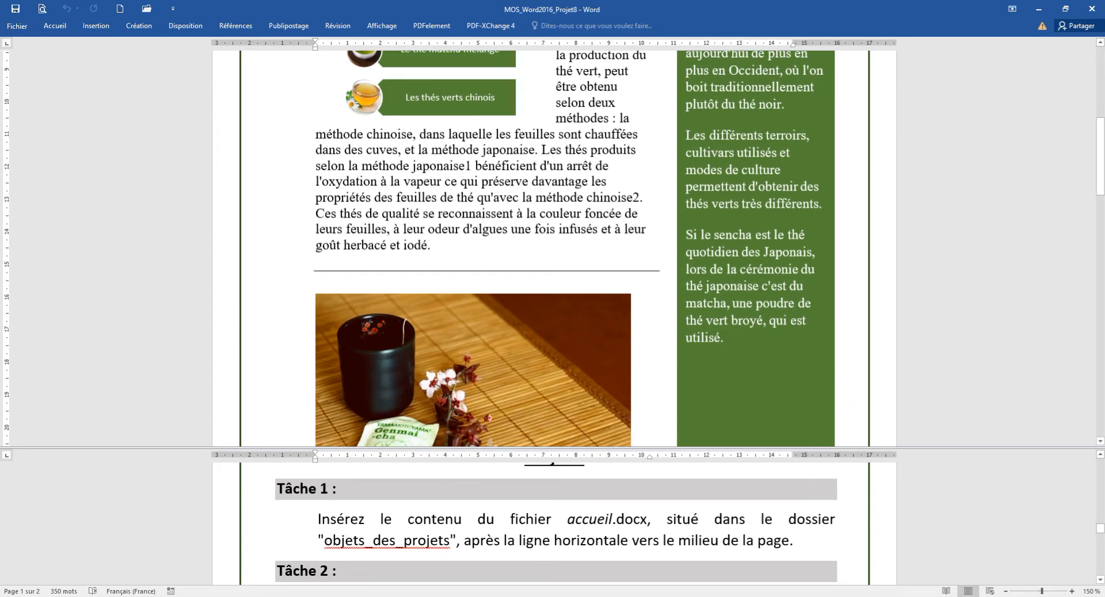
scroll(487, 354, up, 3)
scroll(553, 249, up, 3)
scroll(554, 249, down, 3)
scroll(554, 248, up, 2)
scroll(487, 313, down, 3)
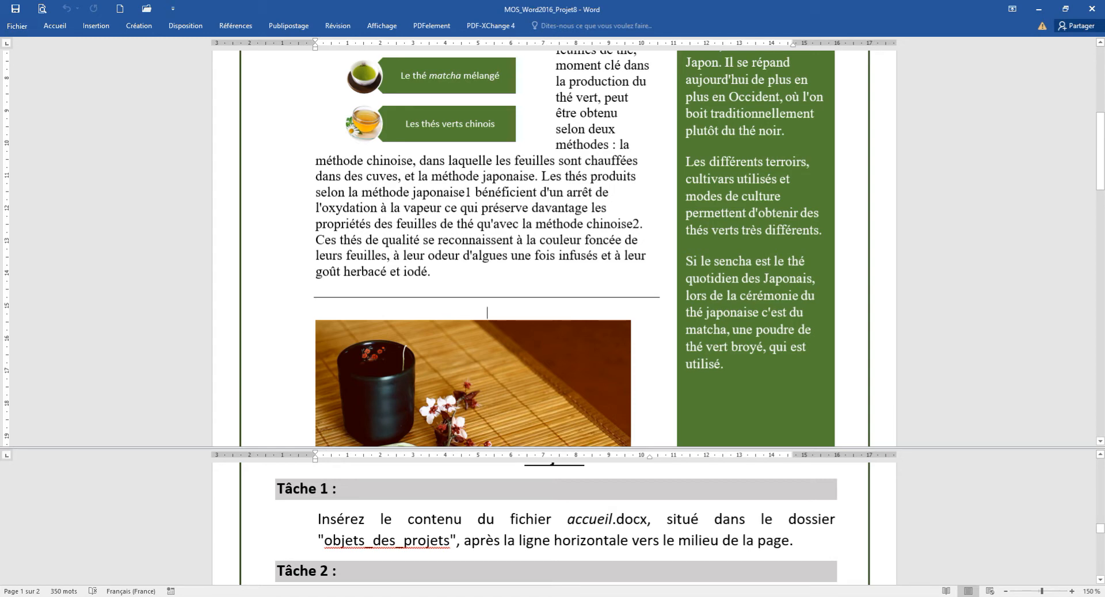
Step: Pin the ribbon and insert the text of Images\objets_des_projets\accueil below the horizontal line
click(55, 25)
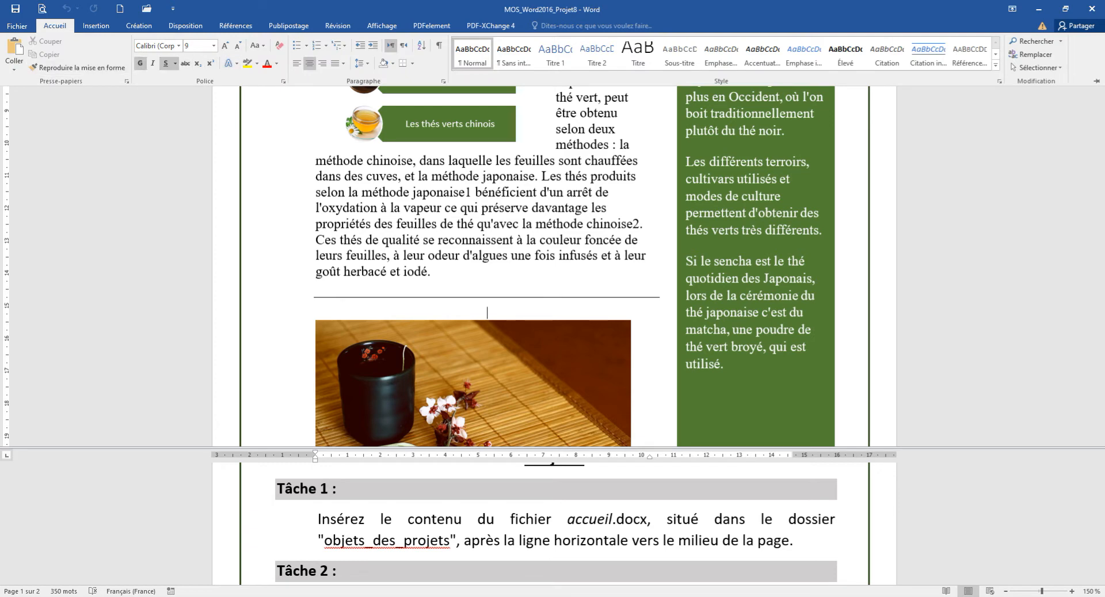
click(1097, 81)
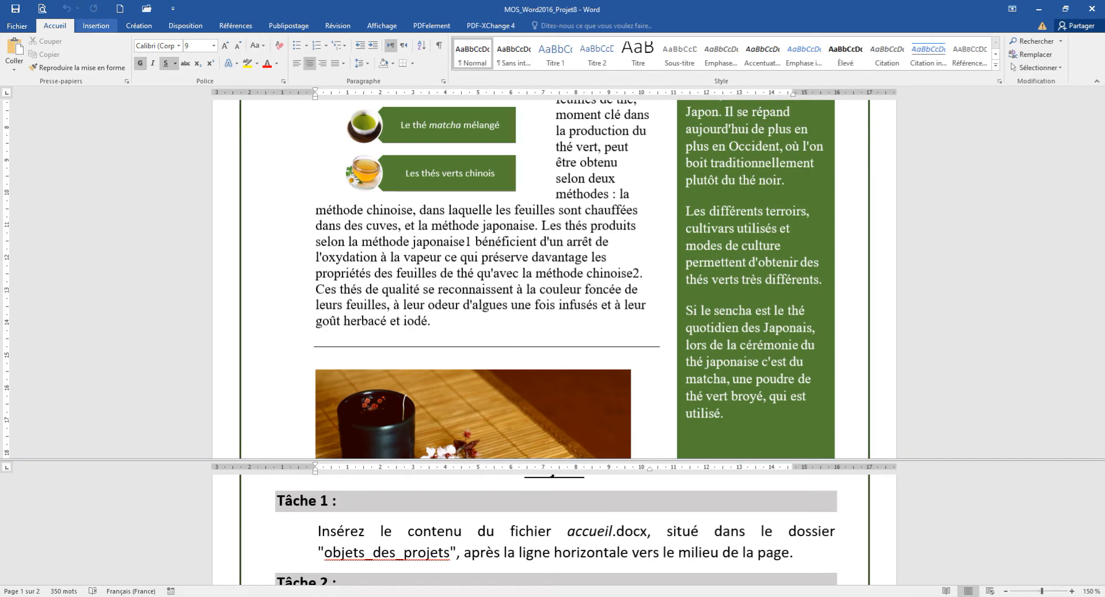
click(96, 25)
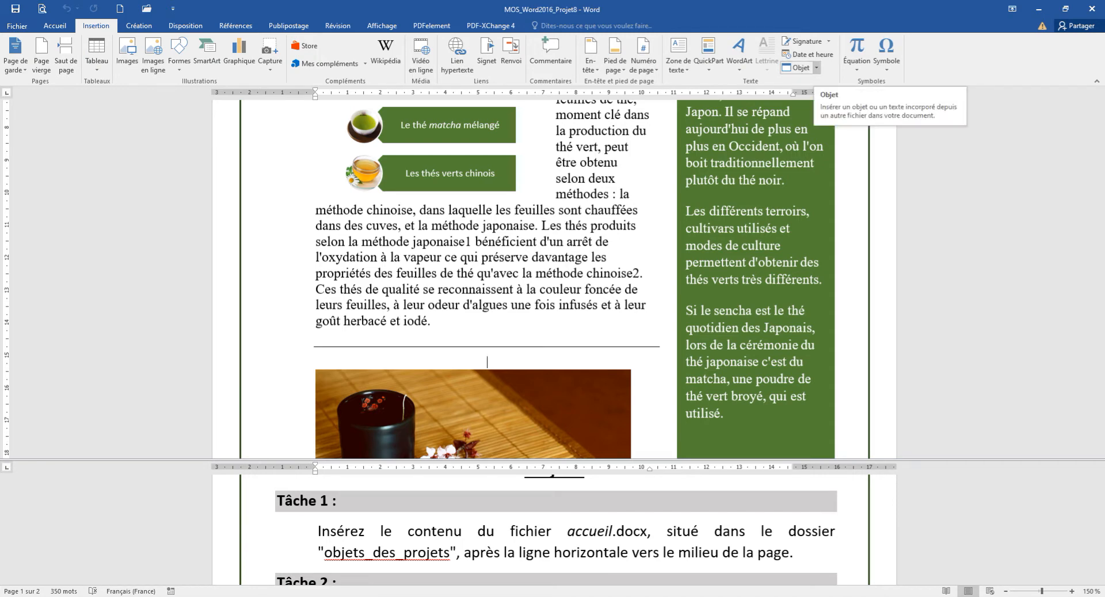
click(816, 67)
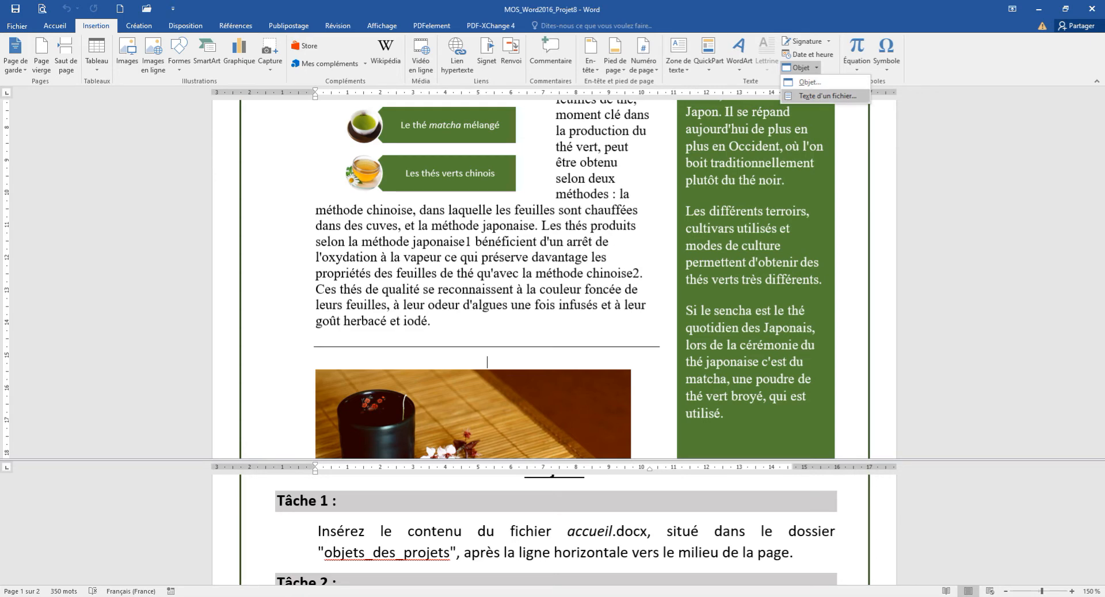
click(827, 95)
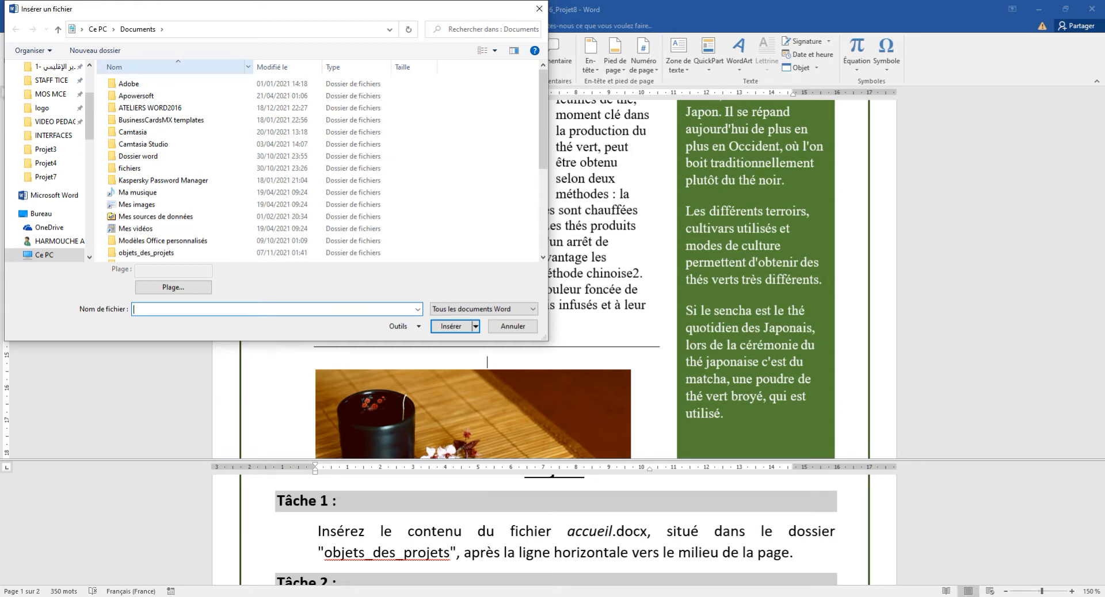
scroll(48, 162, up, 3)
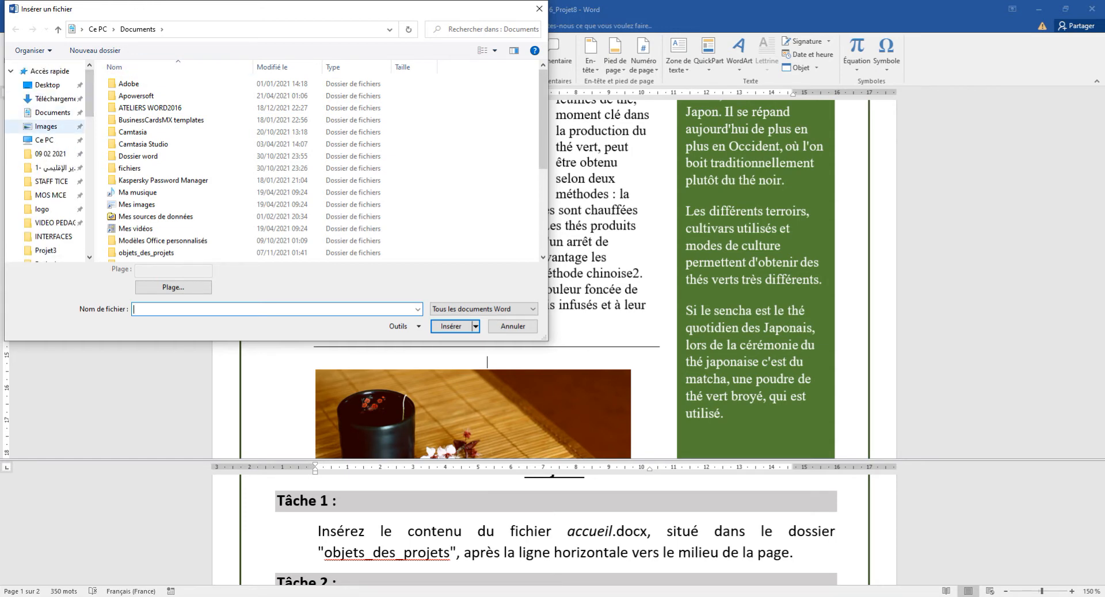
click(46, 126)
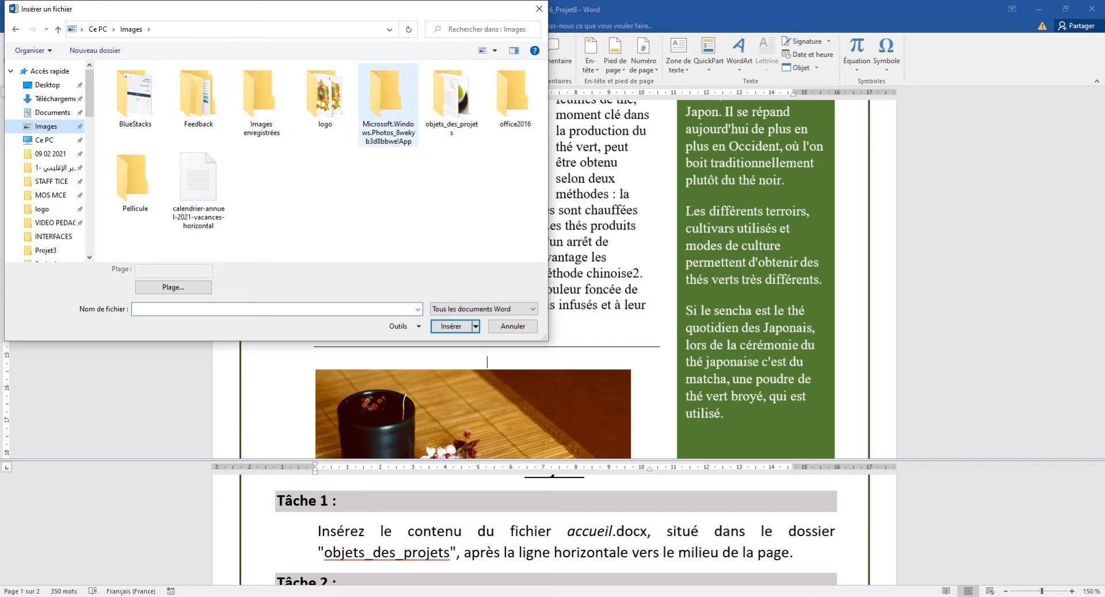
double_click(451, 100)
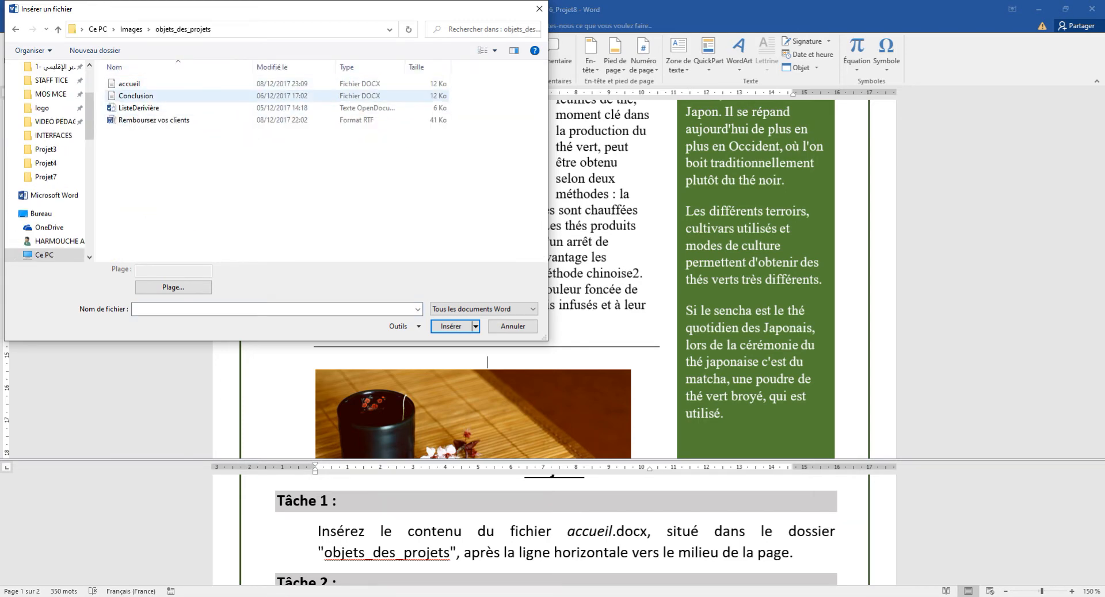
click(173, 84)
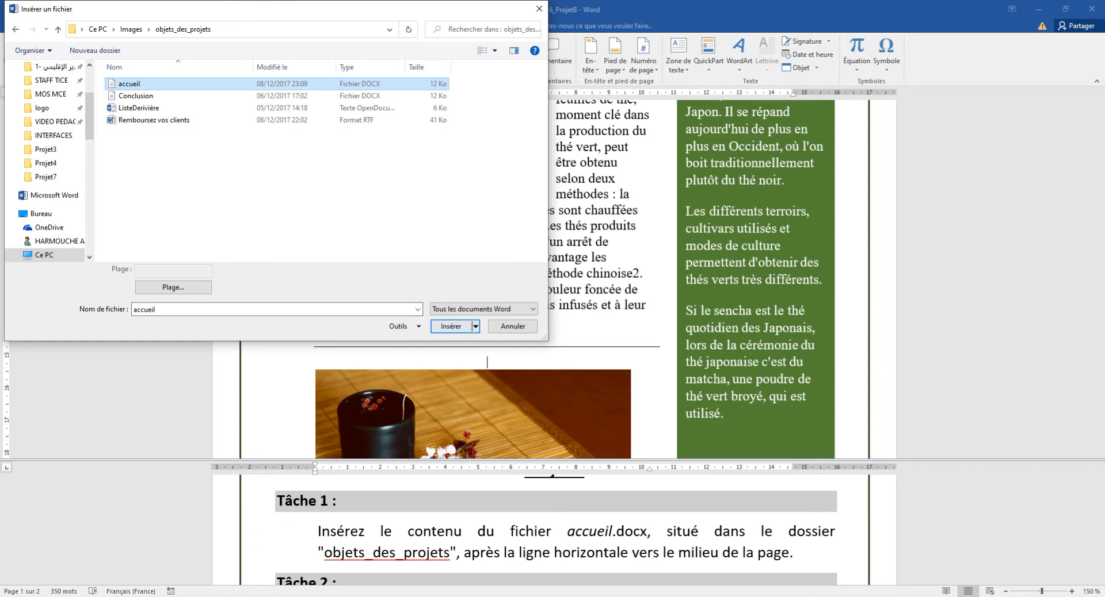
key(Return)
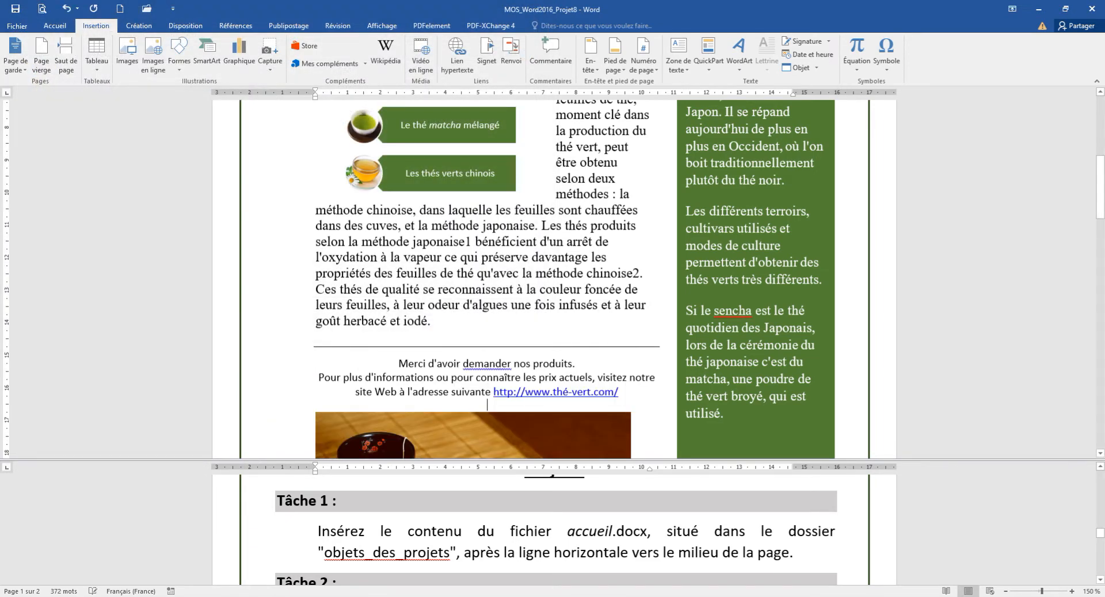
scroll(556, 530, down, 2)
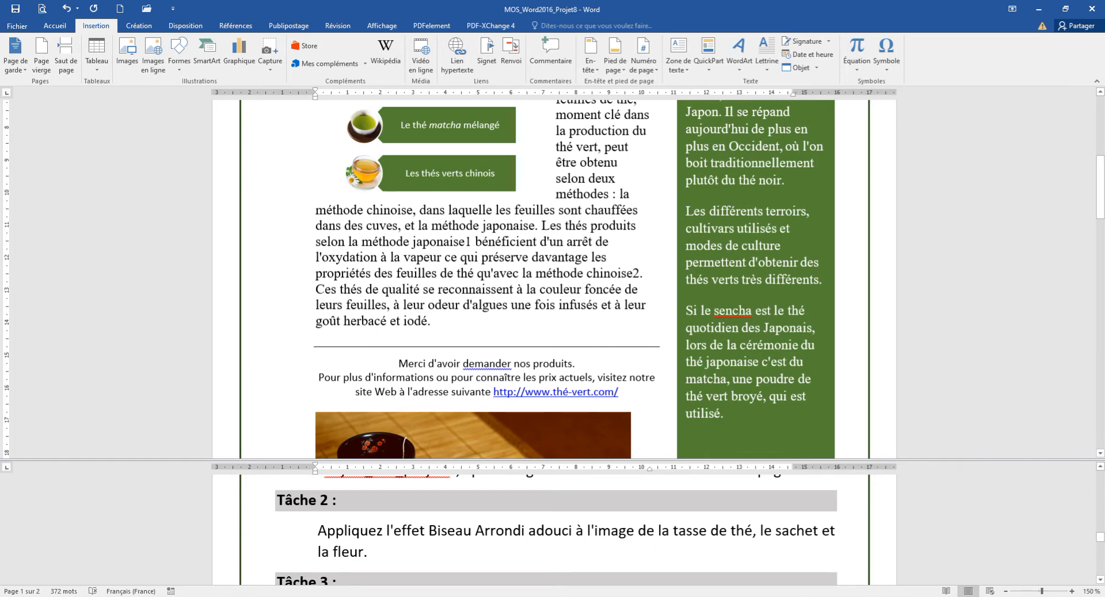
scroll(553, 276, up, 8)
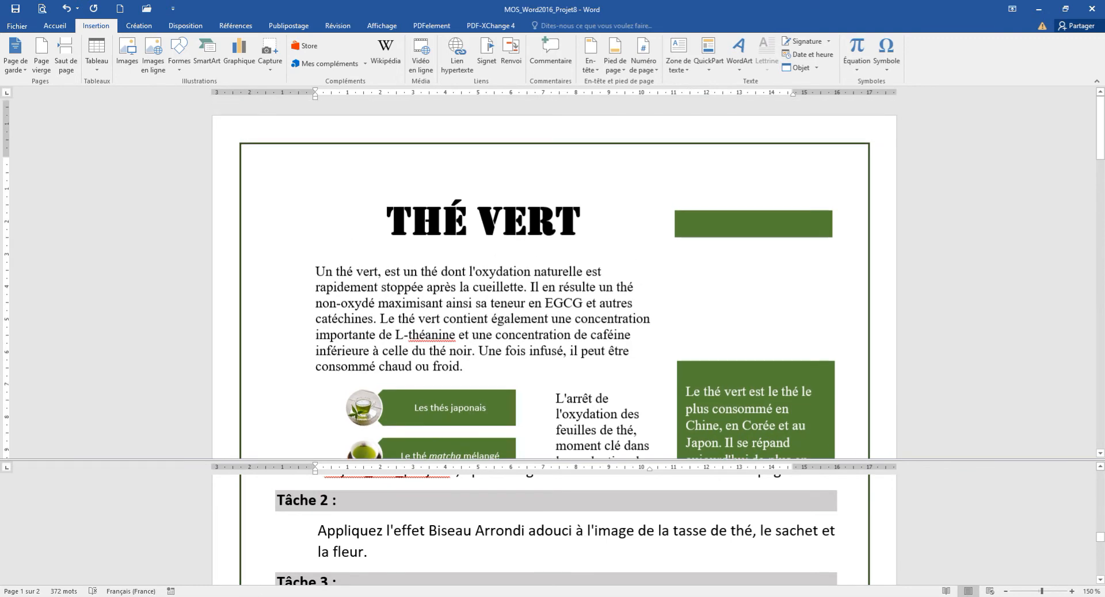
scroll(552, 276, down, 10)
scroll(553, 276, down, 6)
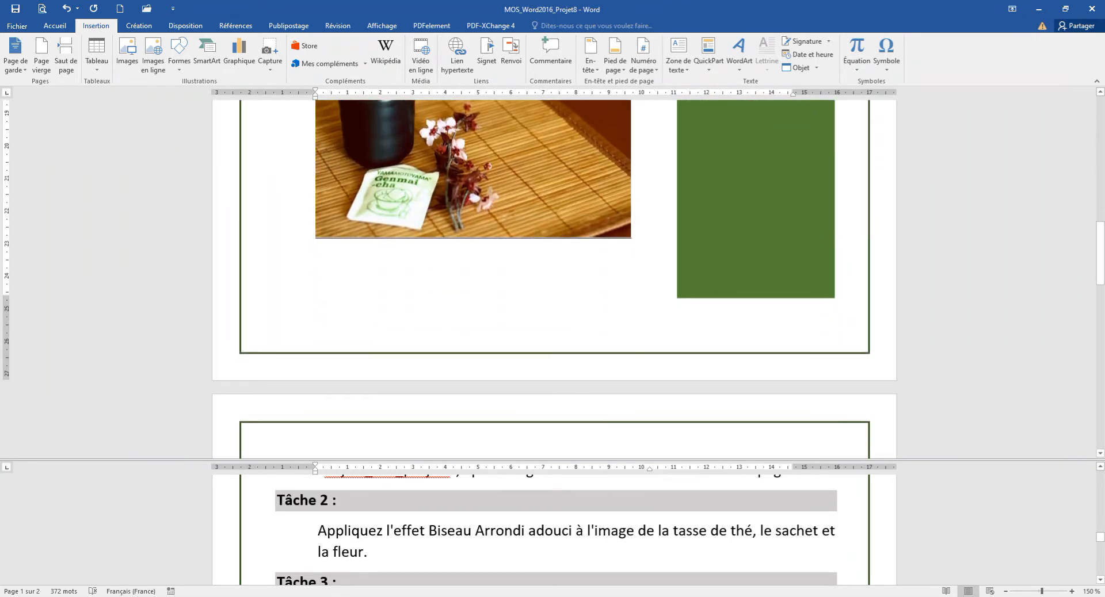
scroll(552, 276, up, 6)
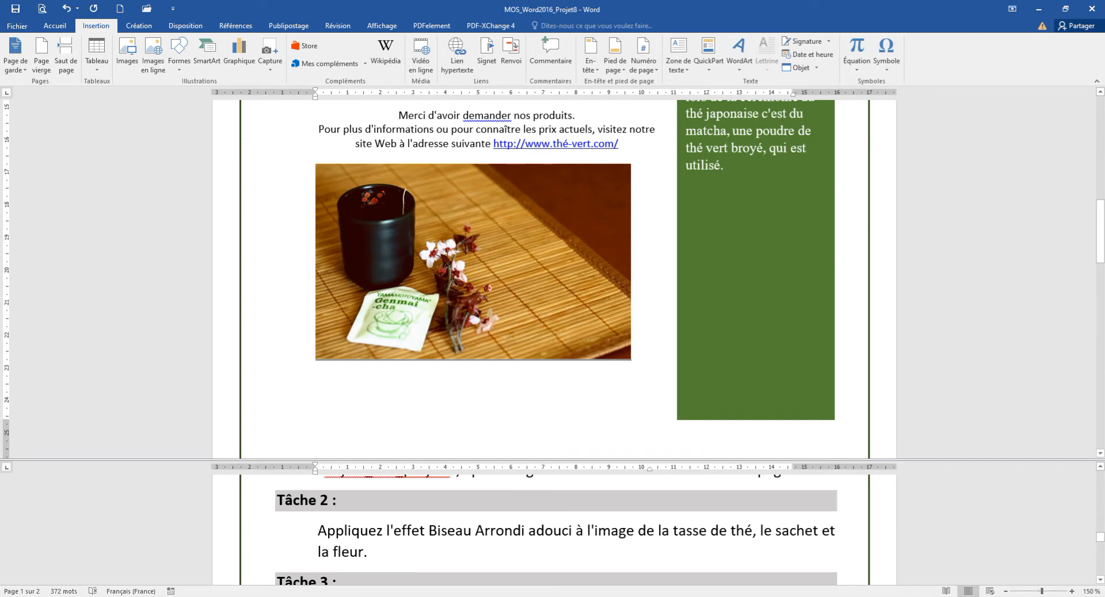
Step: Select the tea cup photo and preview the Picture Styles gallery without applying a style
click(483, 184)
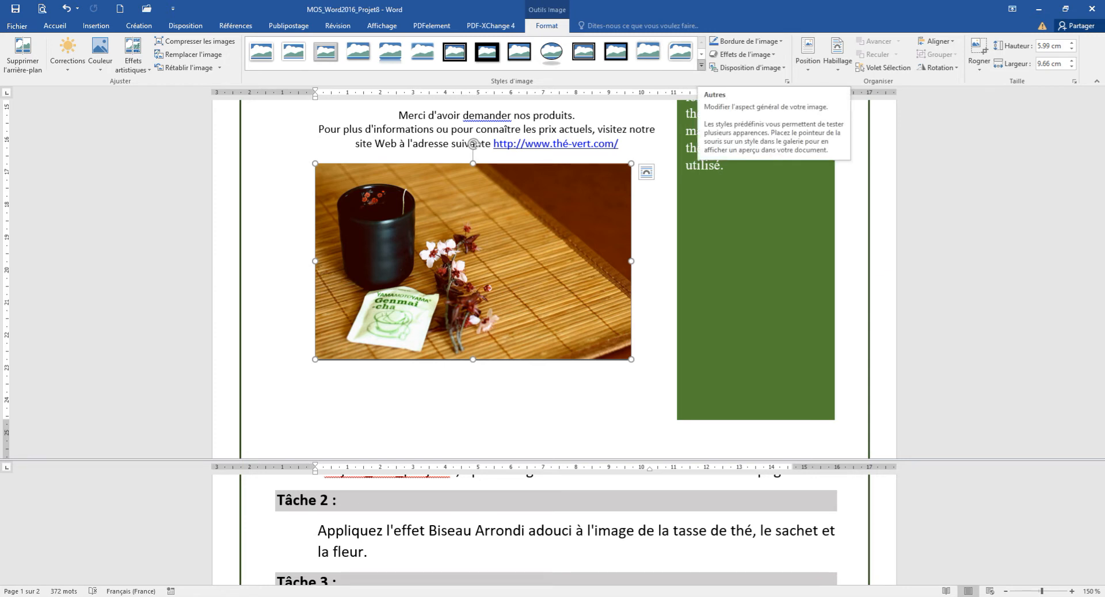
click(701, 65)
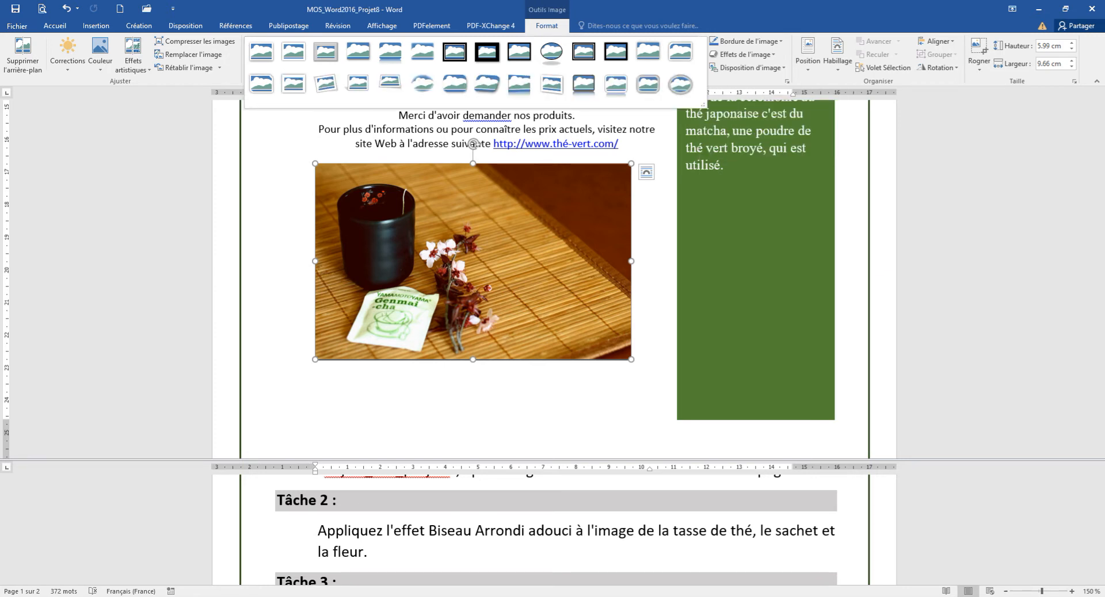
key(Escape)
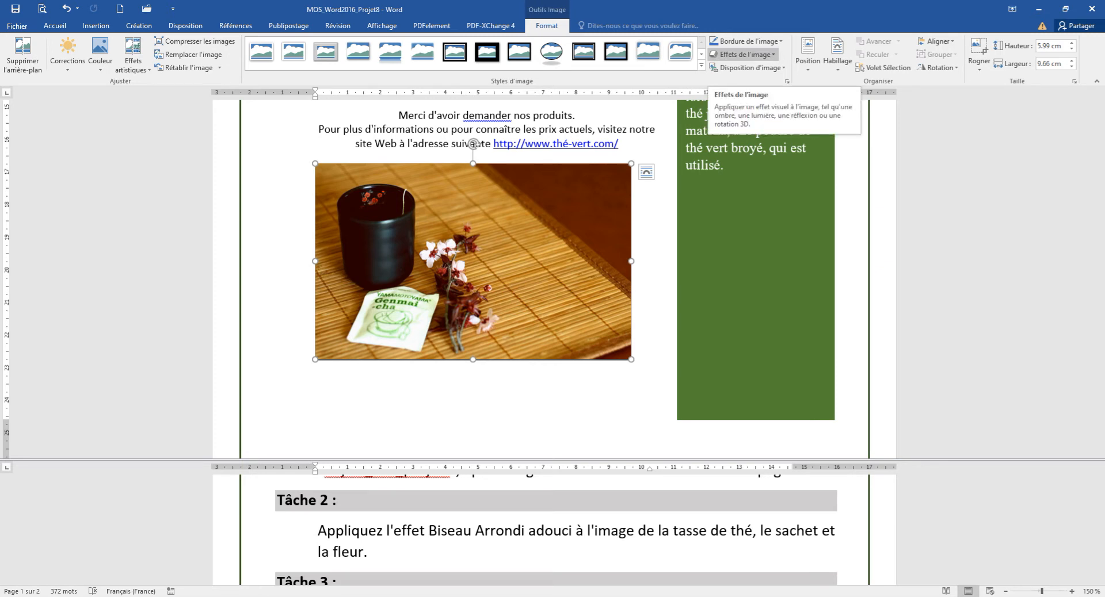
Step: Apply the Arrondi adouci bevel picture effect to the tea cup photo
click(745, 54)
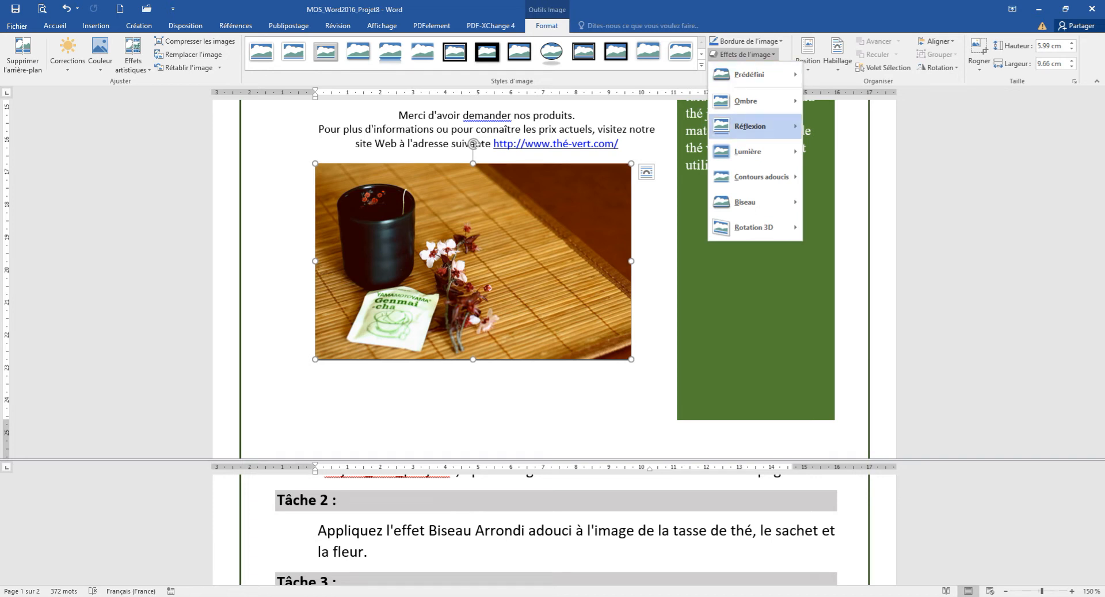
mouse_move(748, 202)
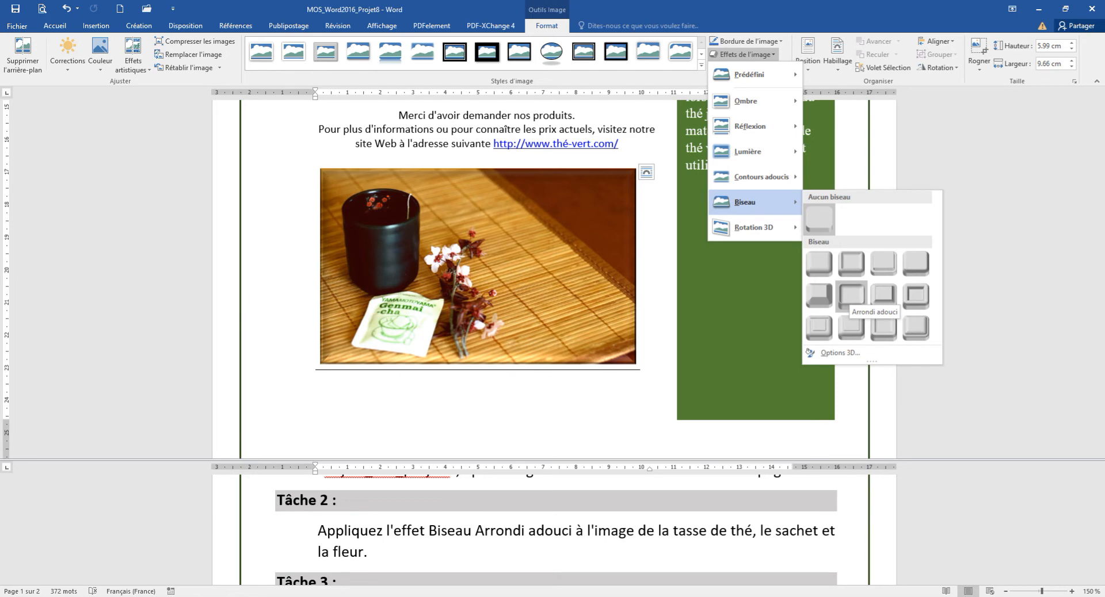
click(852, 295)
click(656, 339)
scroll(553, 529, down, 2)
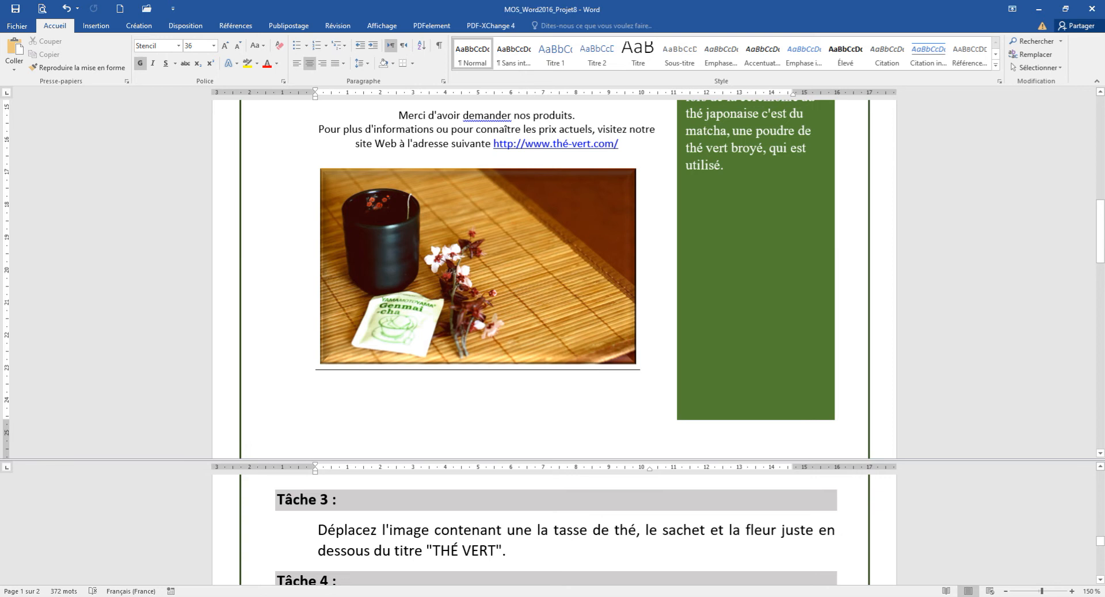
Step: Cut the tea cup photo and paste it on the line beneath the THÉ VERT title
click(477, 267)
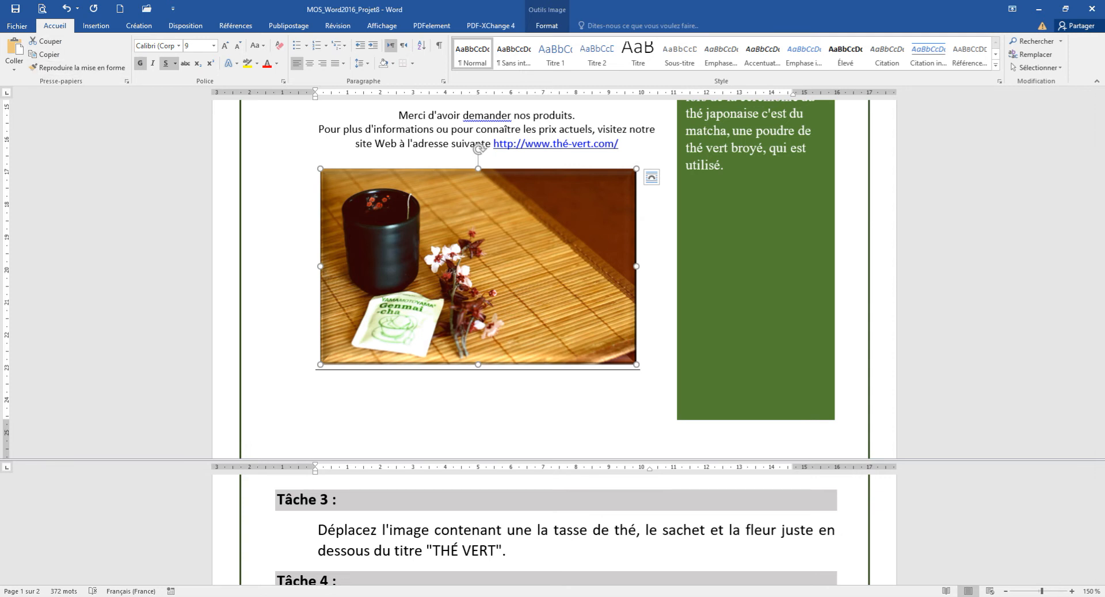
click(46, 41)
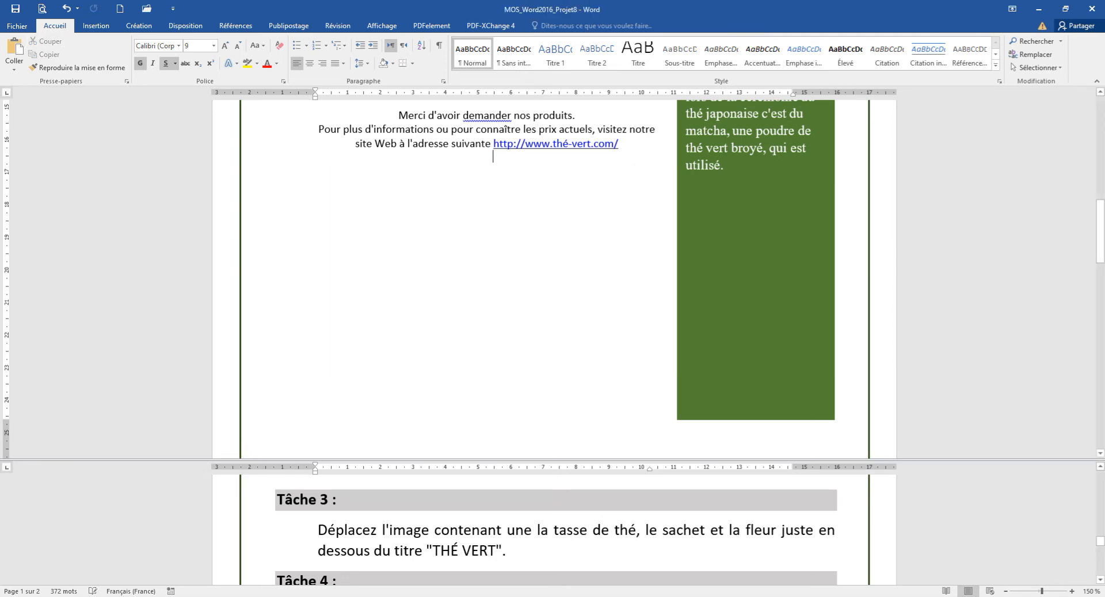
scroll(553, 279, up, 10)
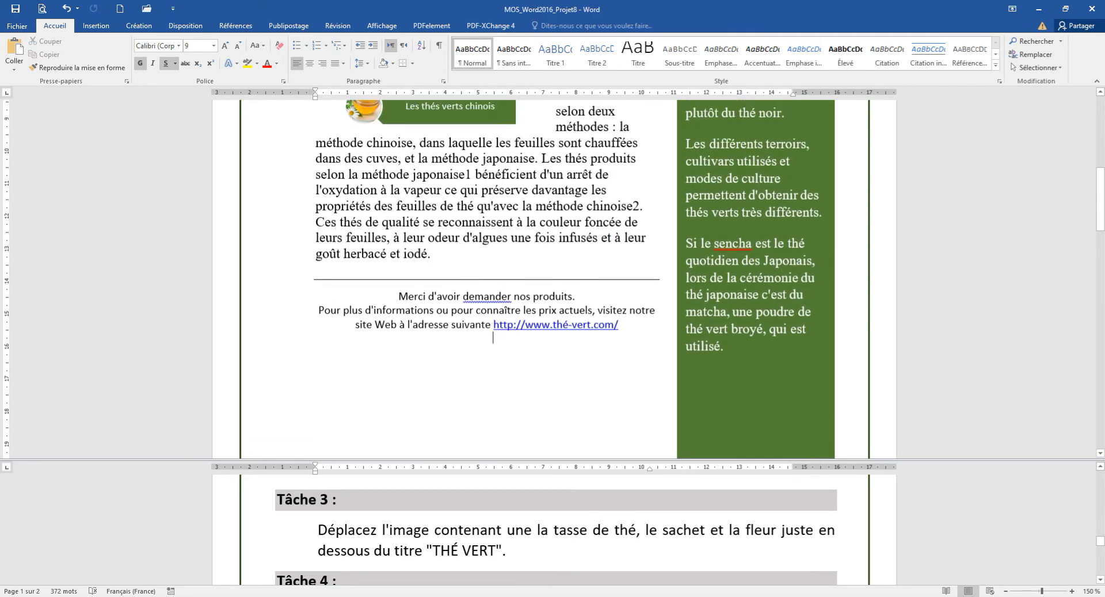
scroll(552, 279, up, 1)
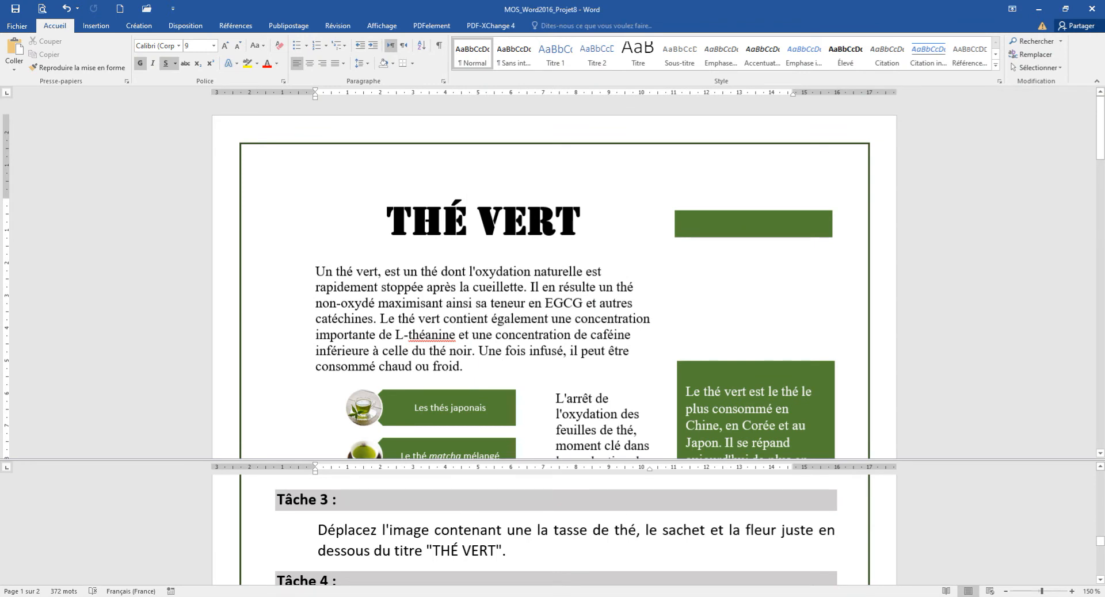
click(483, 256)
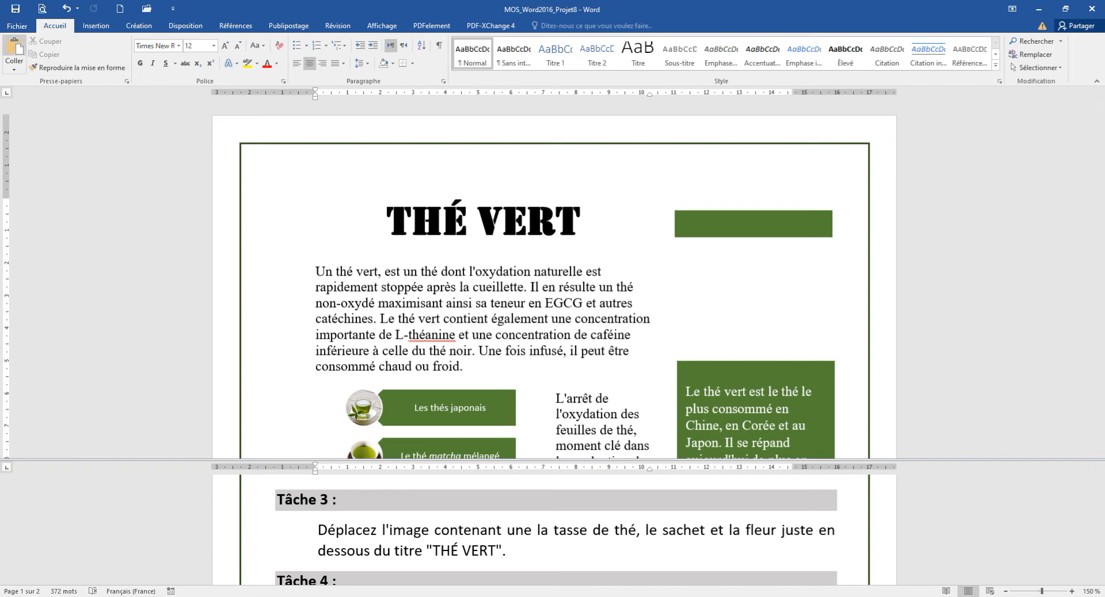
click(15, 50)
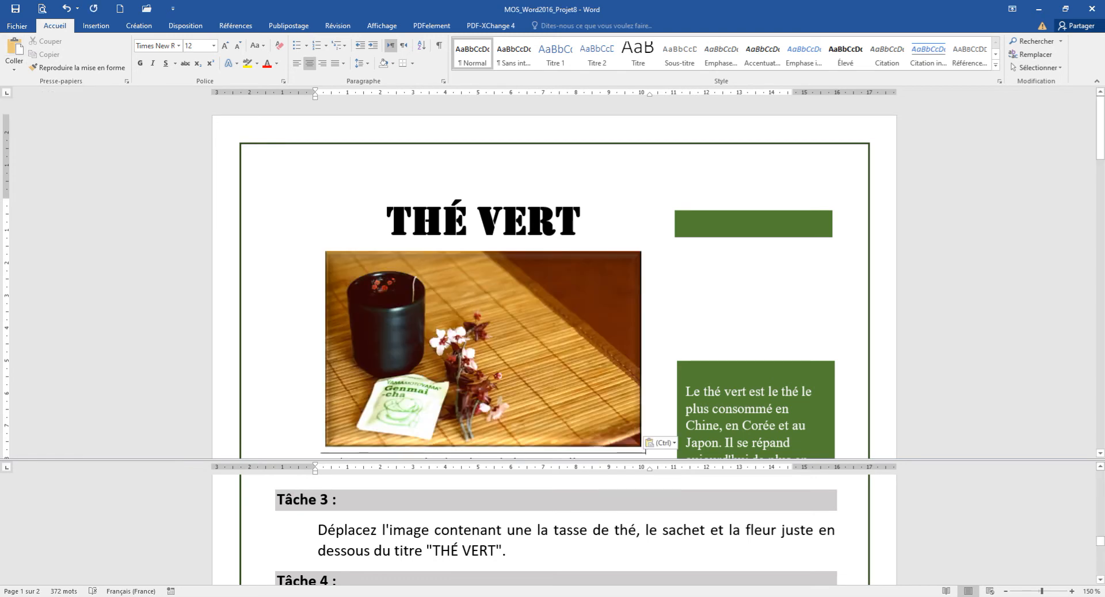
scroll(554, 280, down, 3)
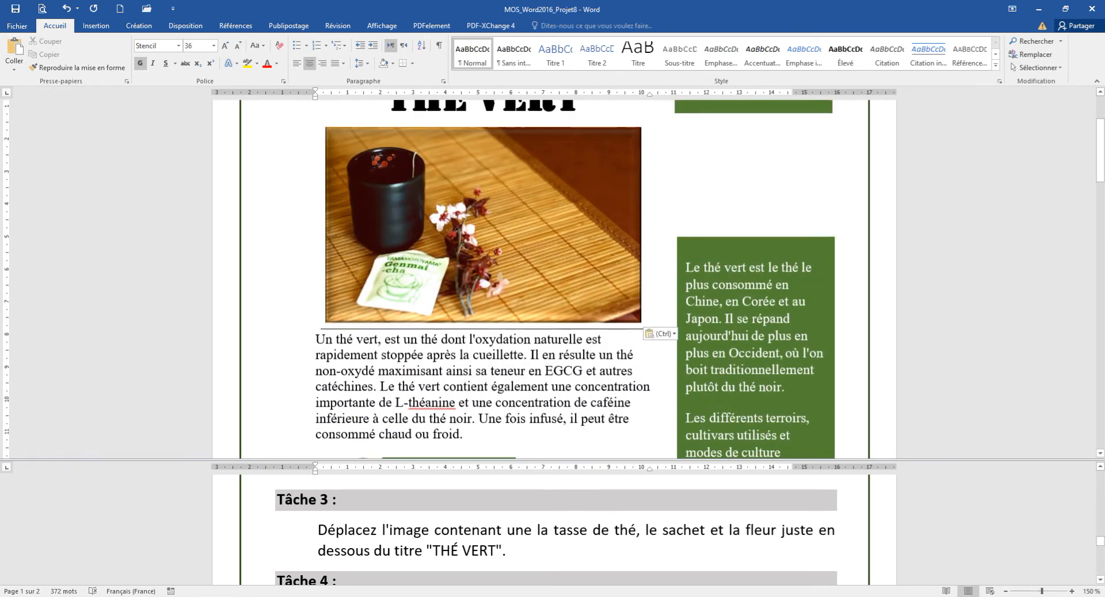
Step: Save the document with Ctrl+S
key(ctrl+s)
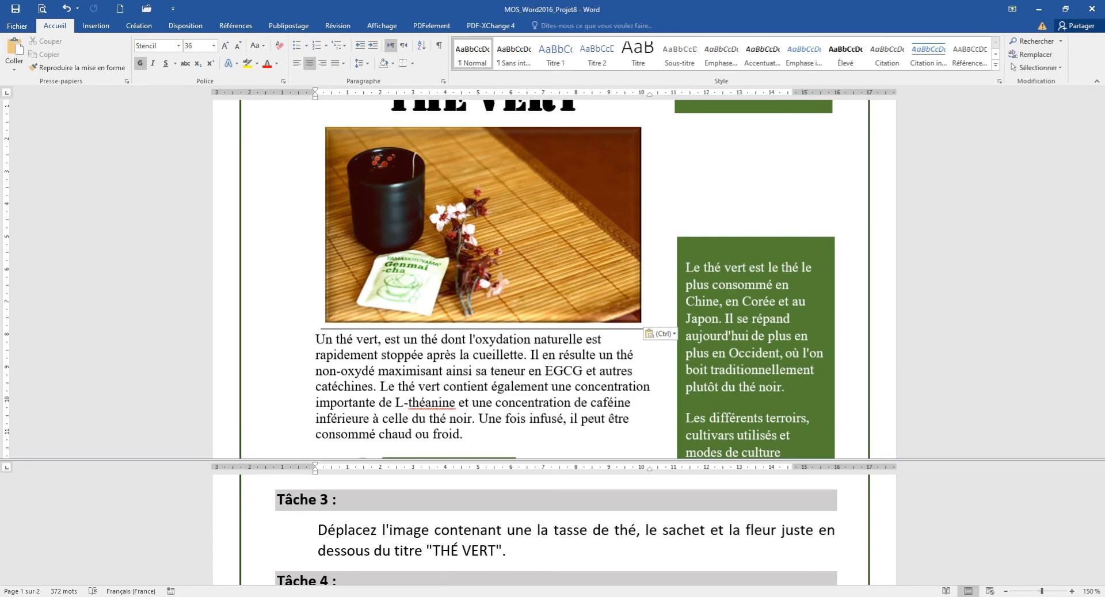
scroll(553, 530, down, 3)
scroll(552, 530, up, 1)
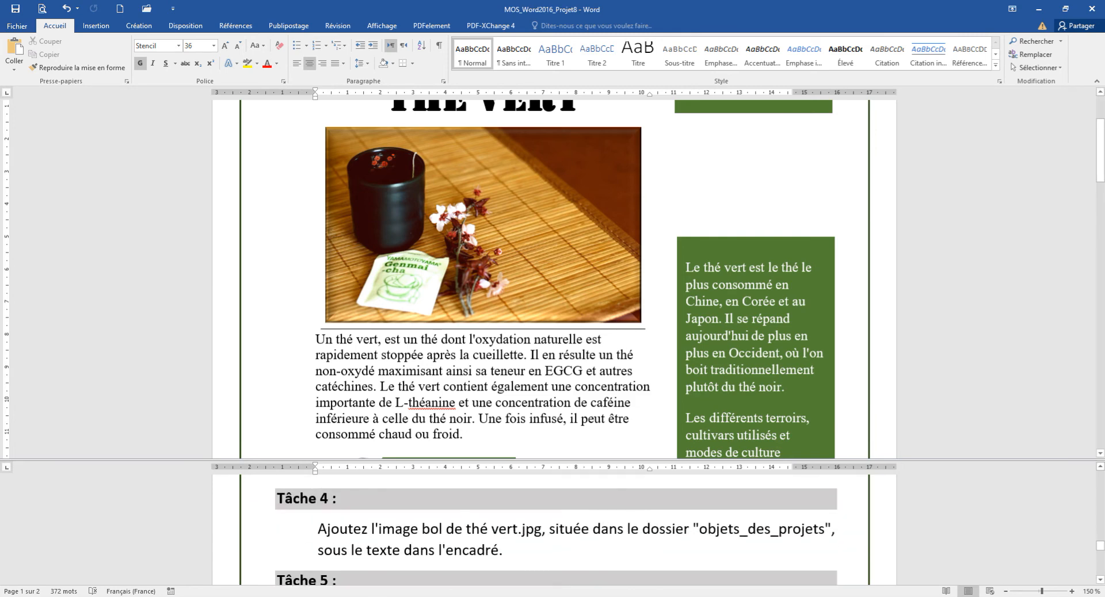
scroll(552, 530, up, 1)
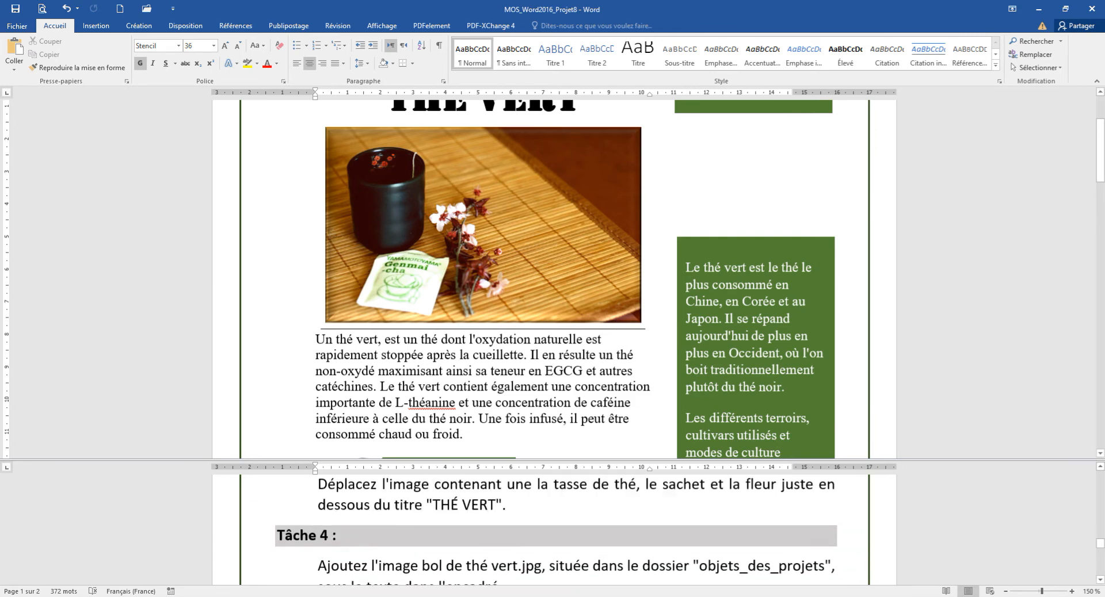
scroll(553, 530, down, 1)
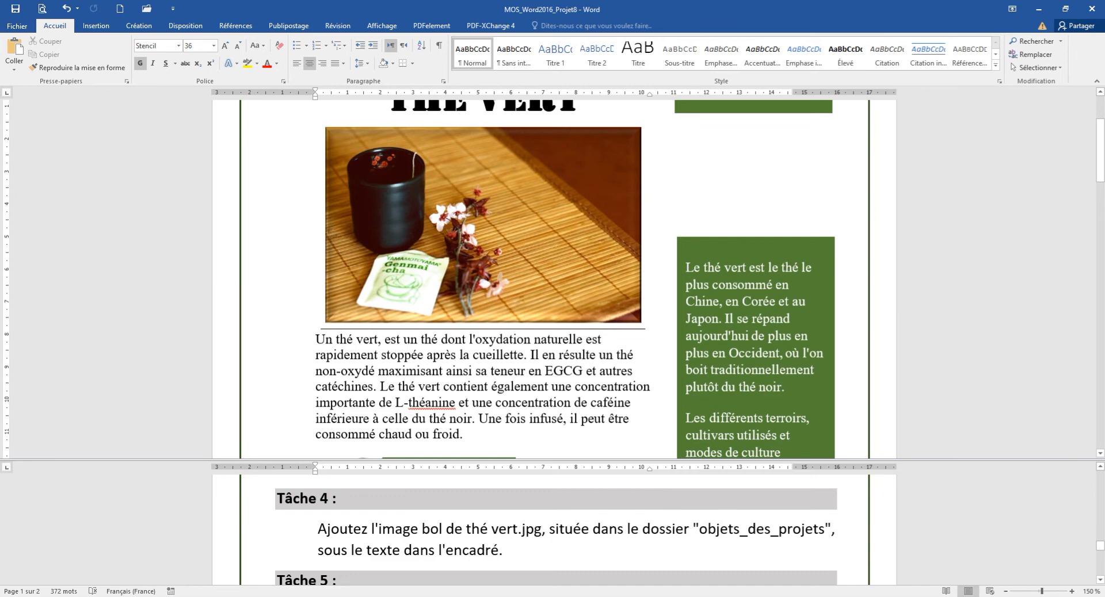
click(645, 323)
scroll(555, 279, up, 3)
scroll(555, 279, down, 4)
scroll(555, 279, down, 5)
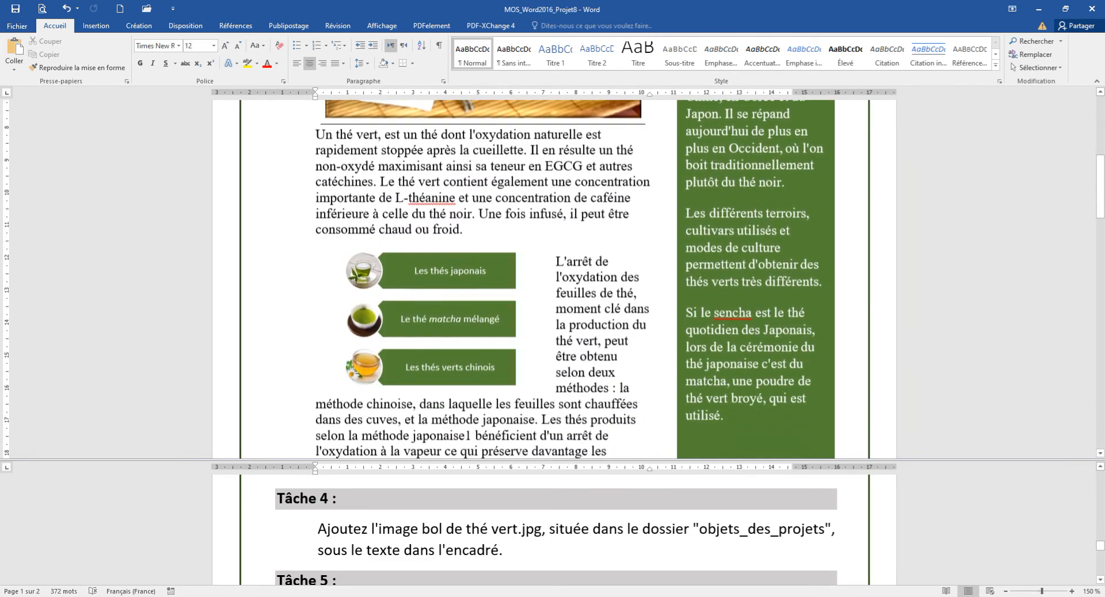
scroll(554, 279, down, 3)
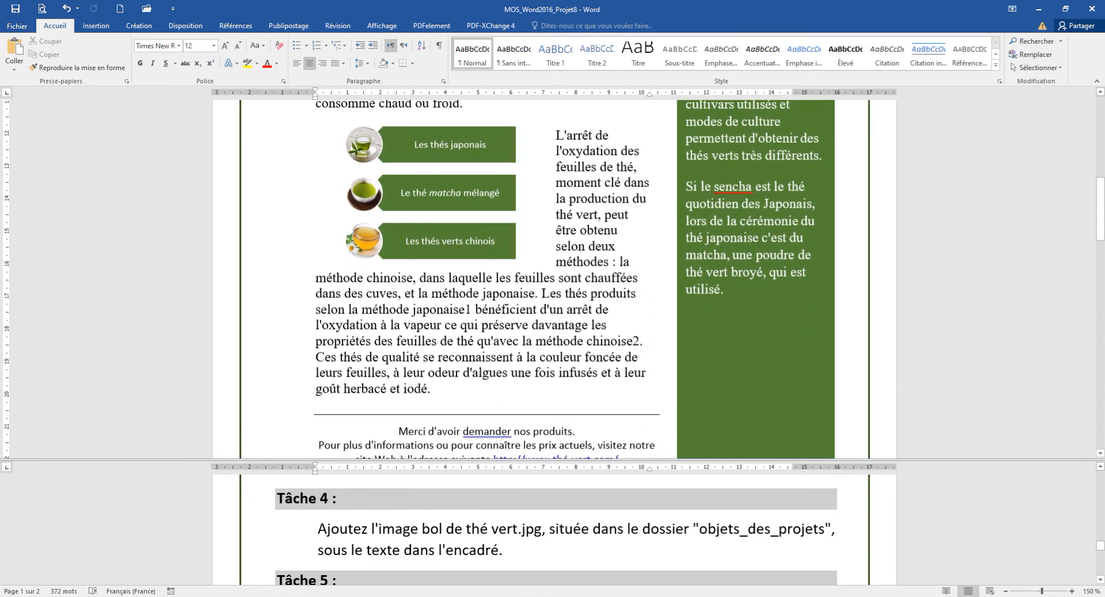
scroll(554, 279, down, 3)
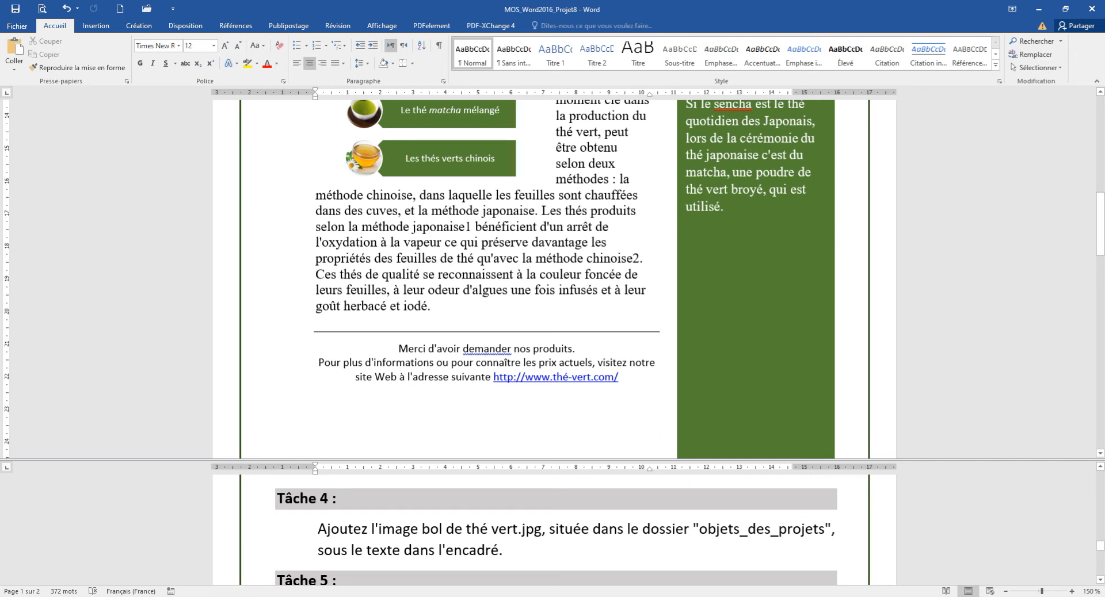
Step: Insert the bol de thé vert picture from objets_des_projets below 'utilisé.' in the green box
click(687, 239)
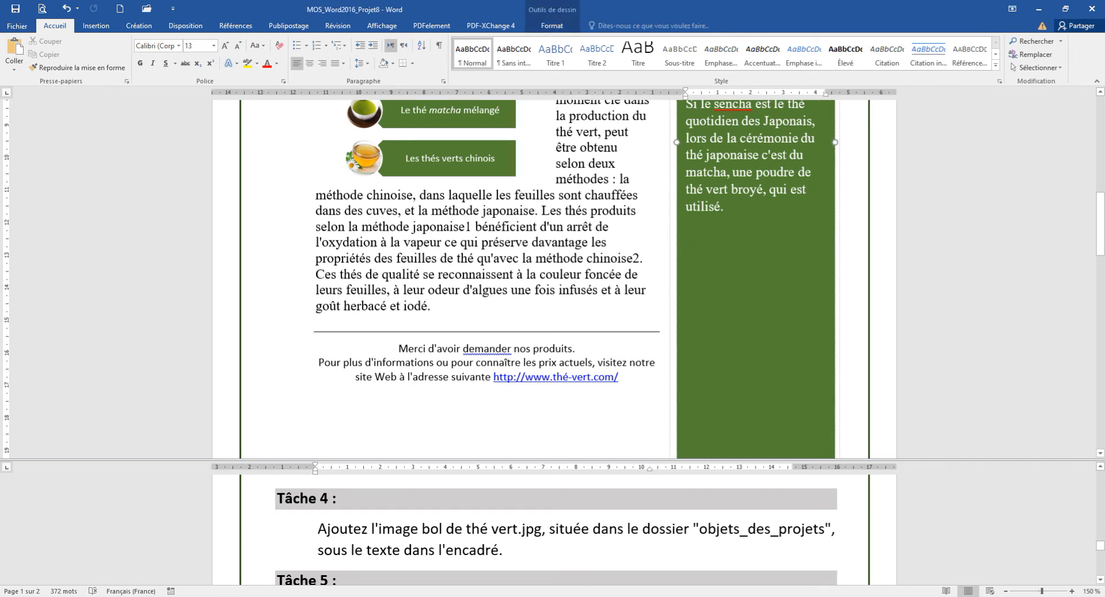
click(95, 26)
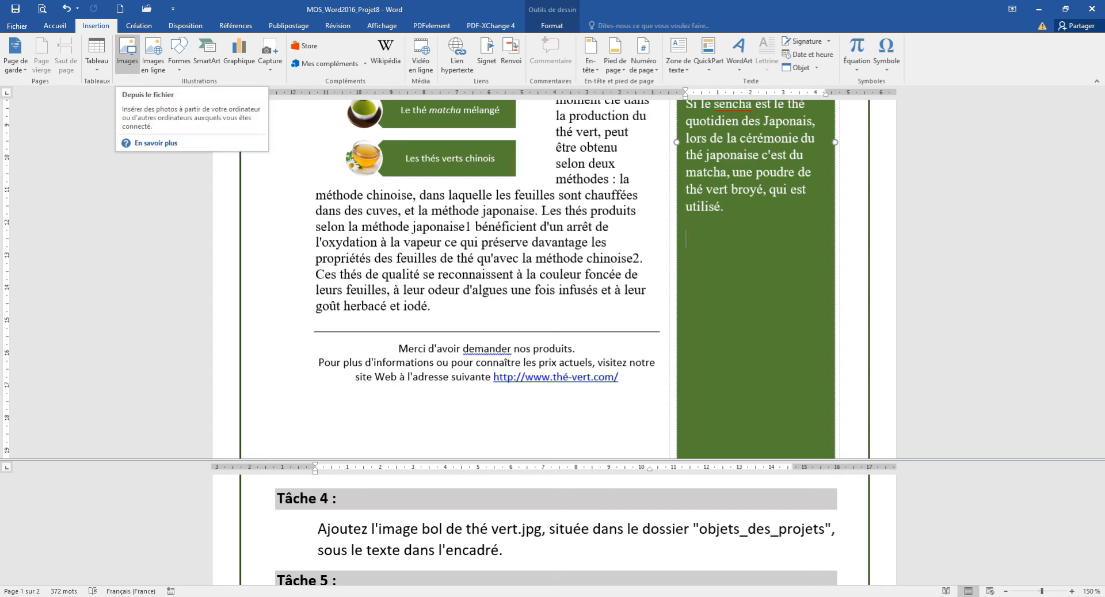
click(127, 55)
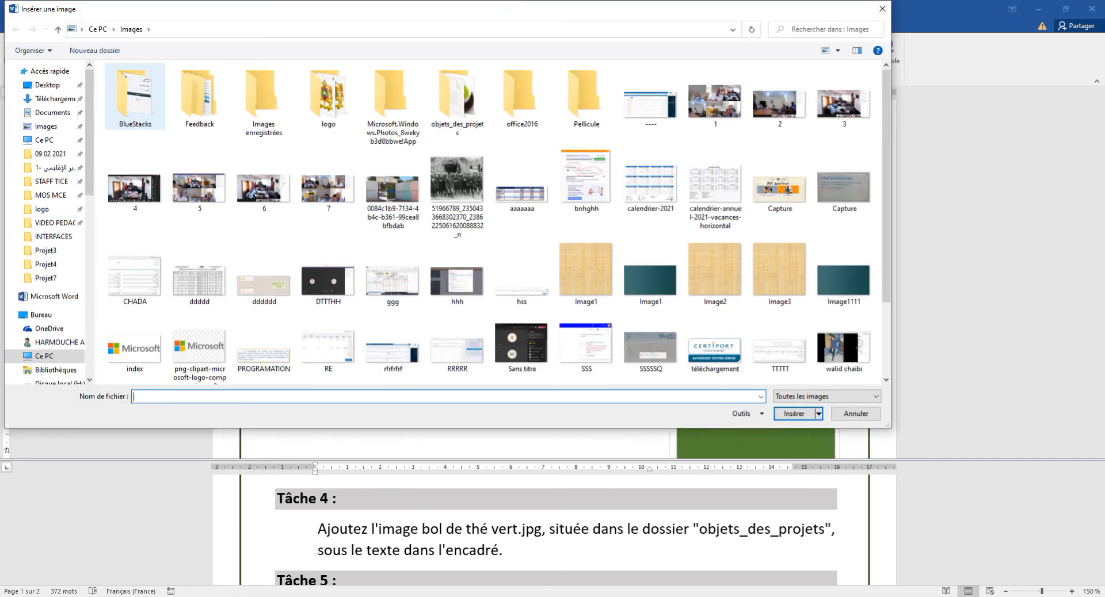
double_click(458, 98)
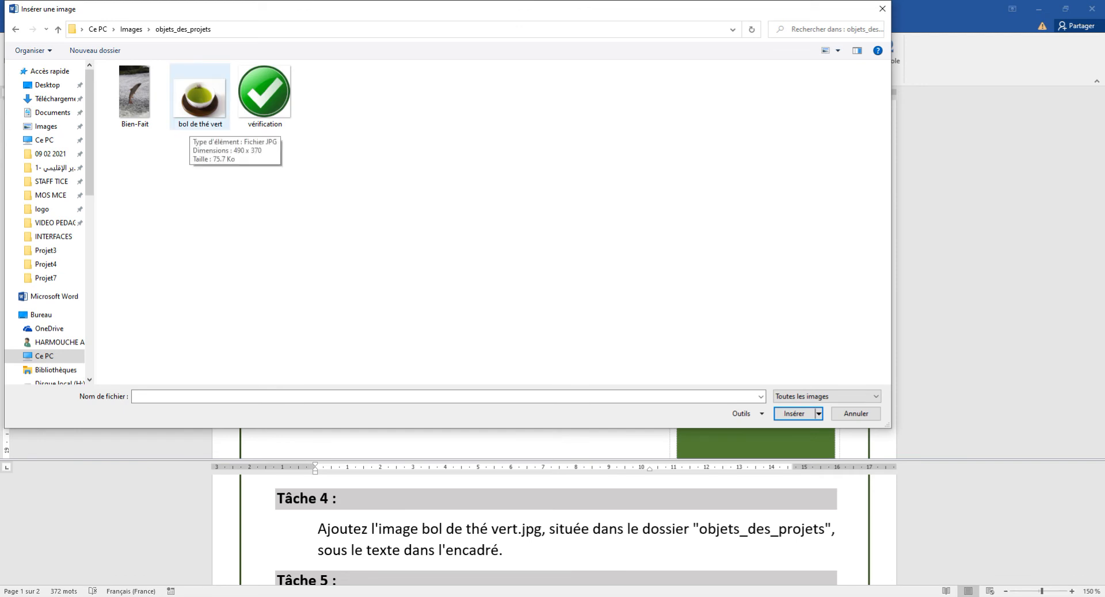
click(193, 118)
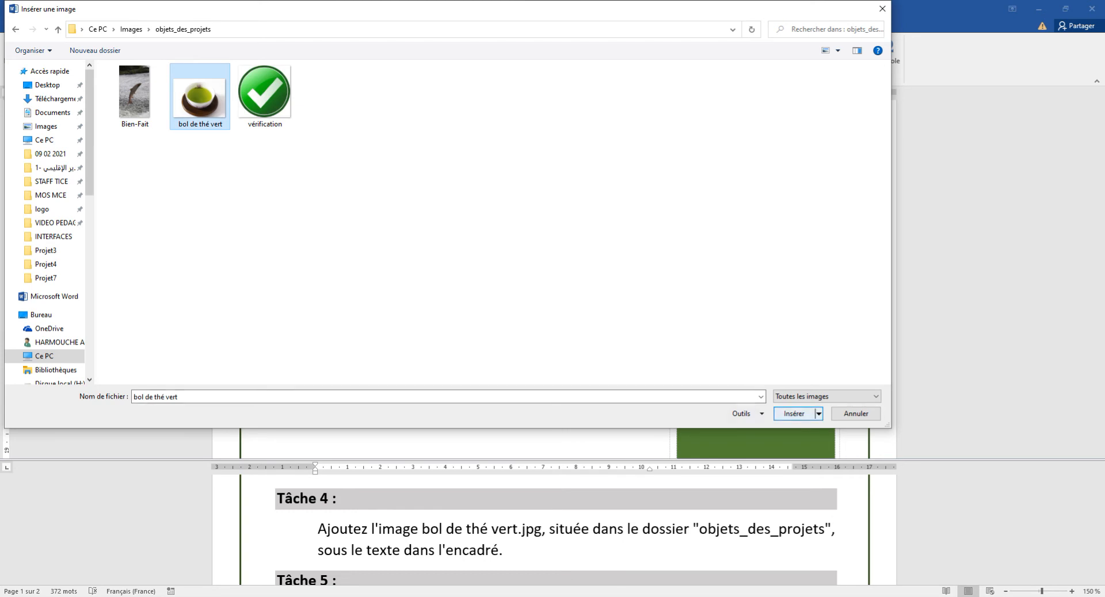
click(794, 414)
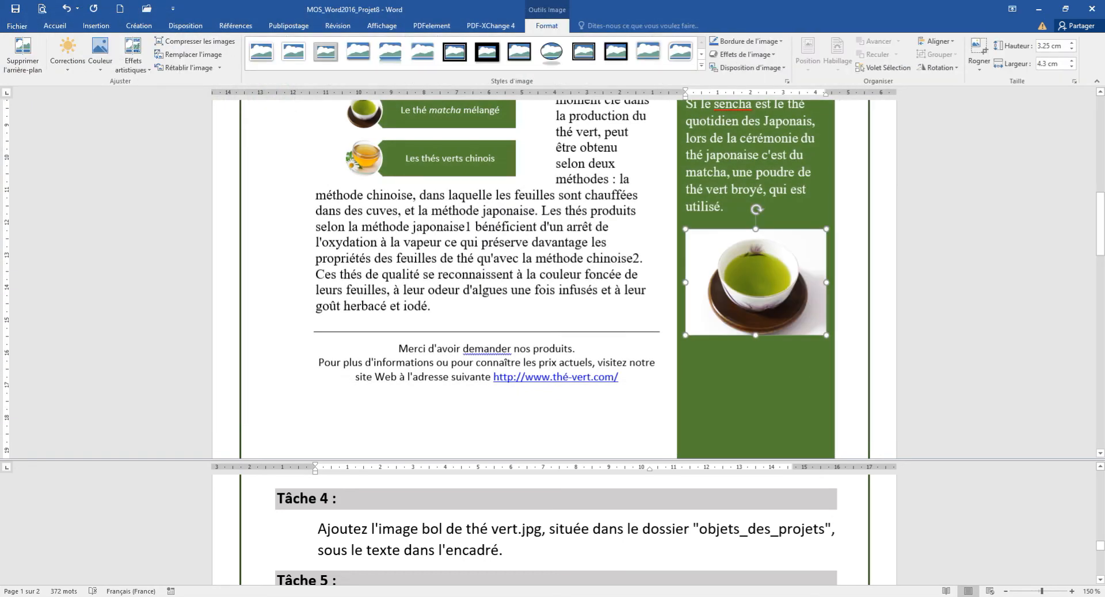
click(755, 386)
scroll(556, 532, down, 1)
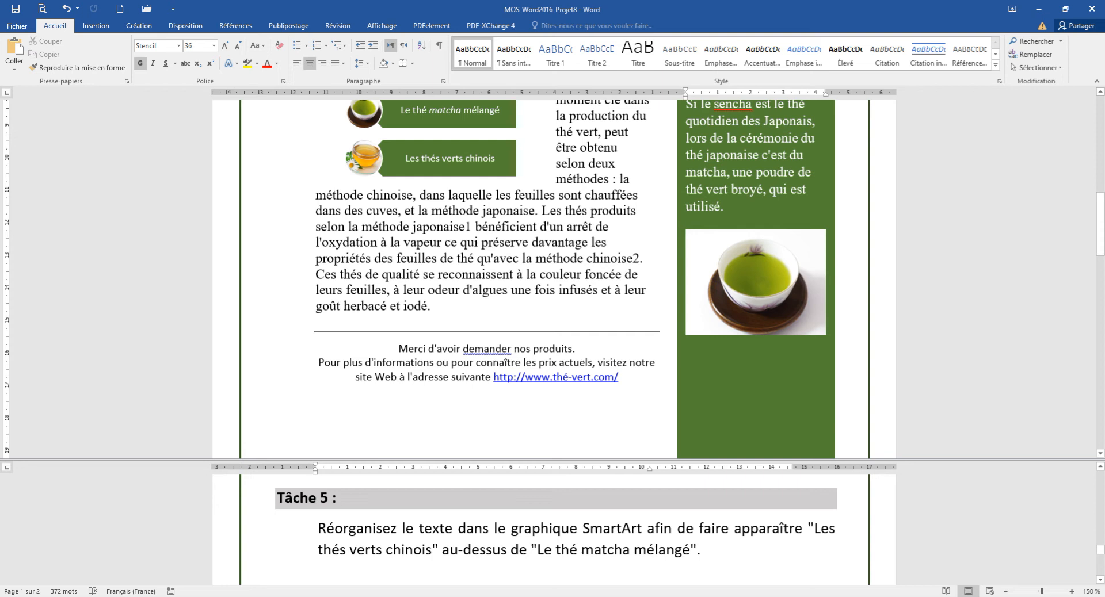
Step: Select the tea-types SmartArt so its text pane lists the three tea items
scroll(552, 277, up, 3)
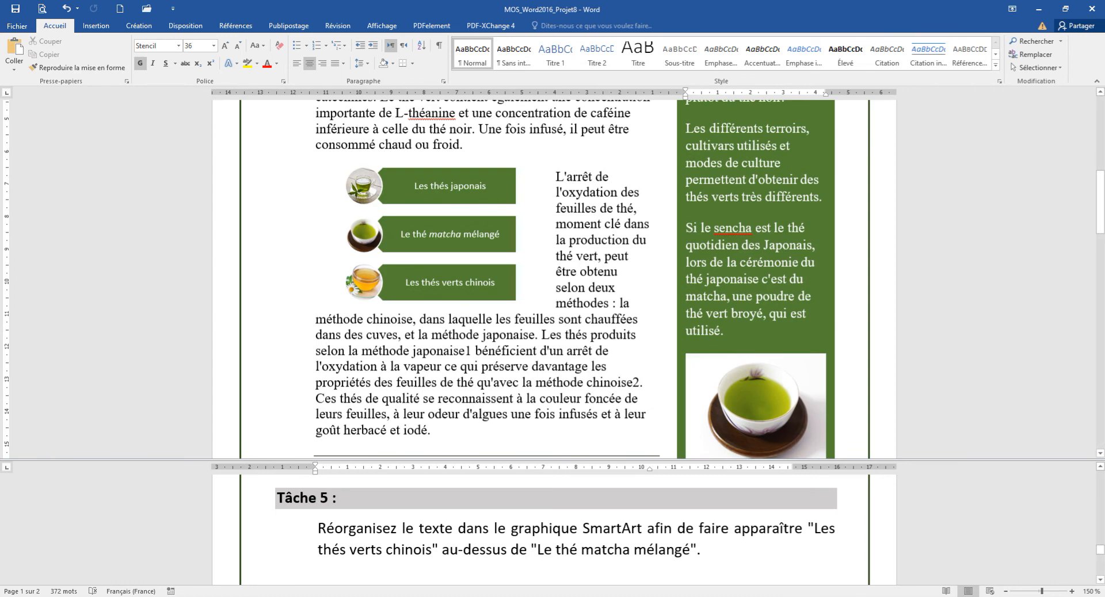
click(755, 406)
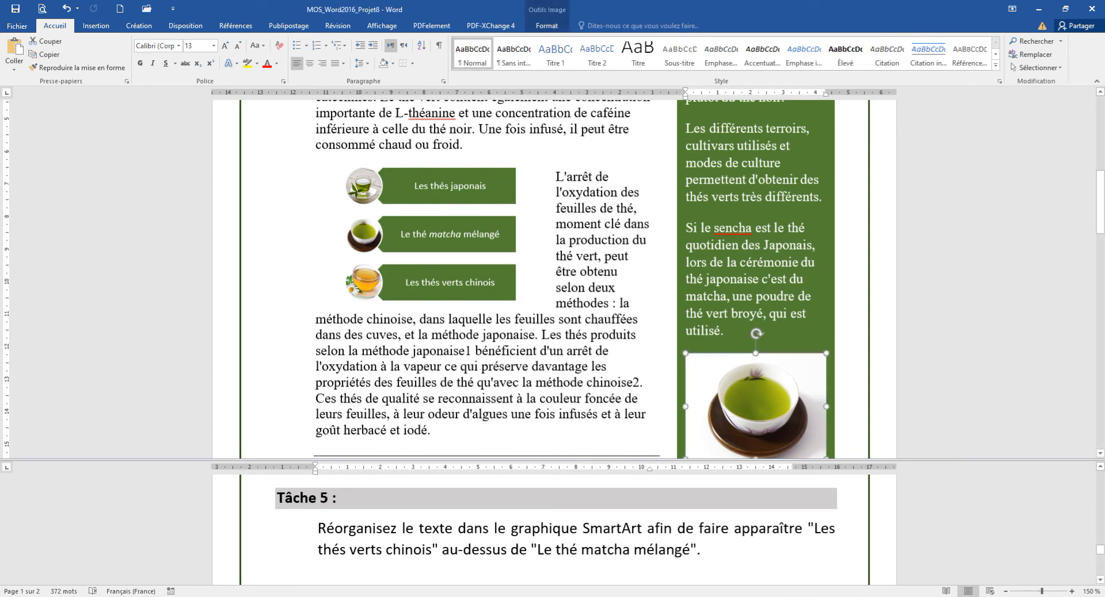
click(431, 185)
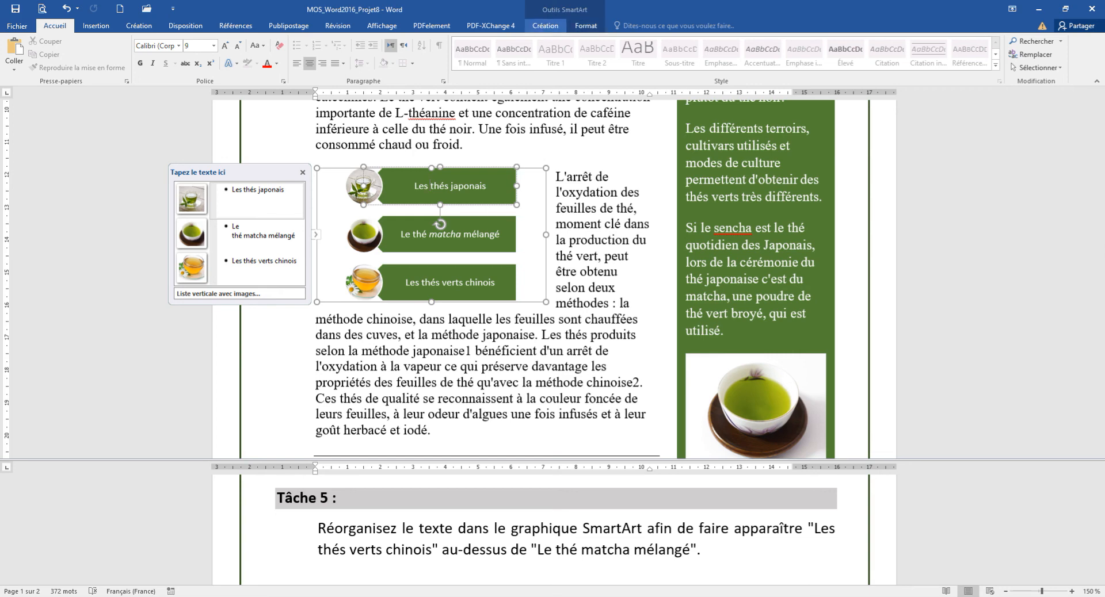
Step: Move 'Le thé matcha mélangé' down below 'Les thés verts chinois' in the SmartArt
click(545, 25)
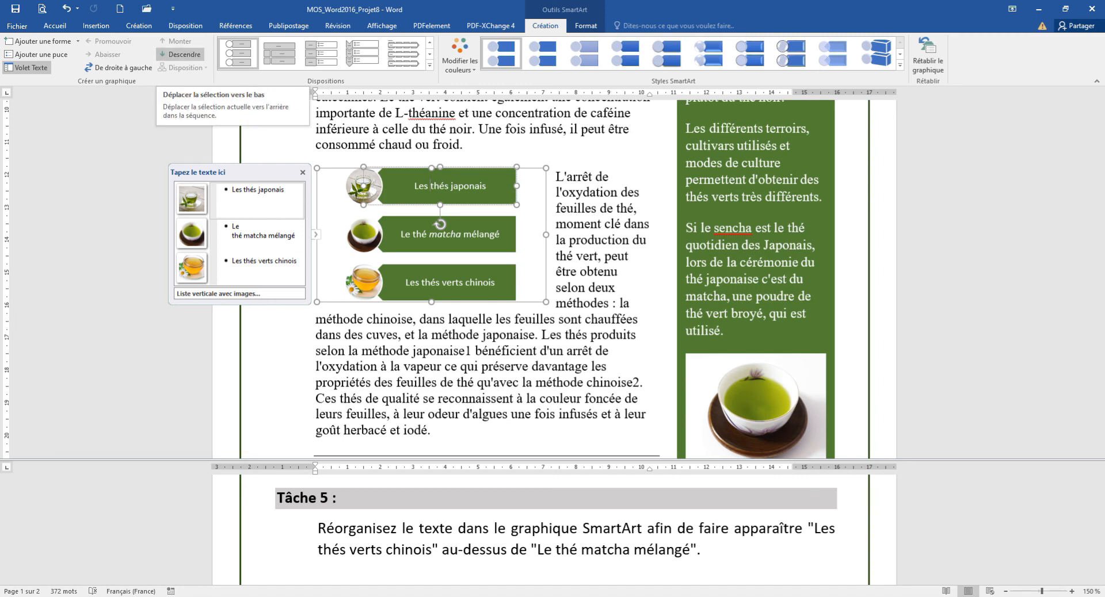
click(263, 236)
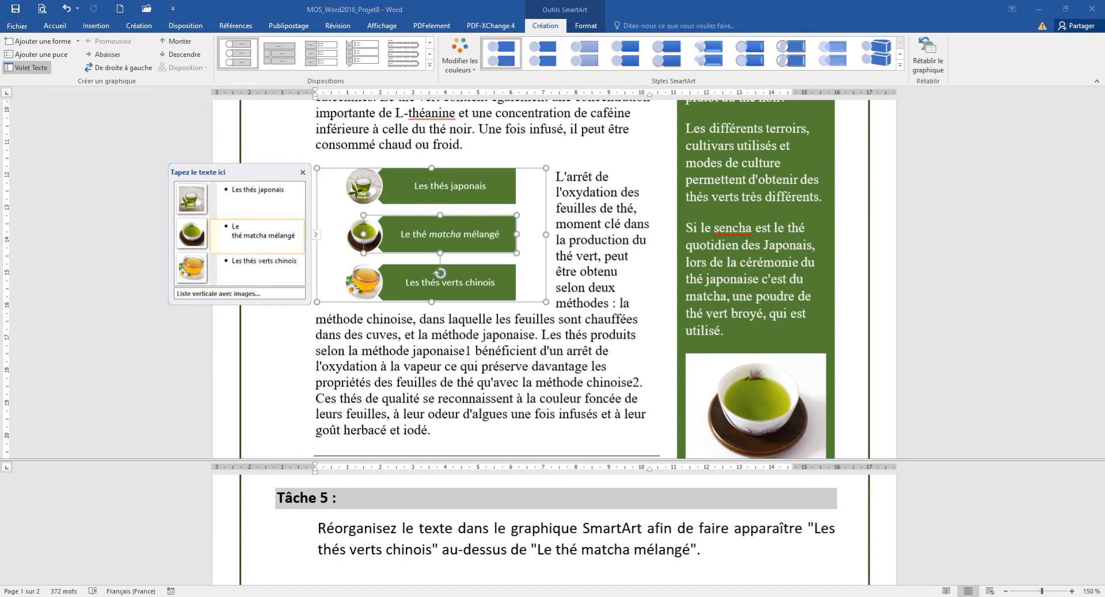
click(499, 234)
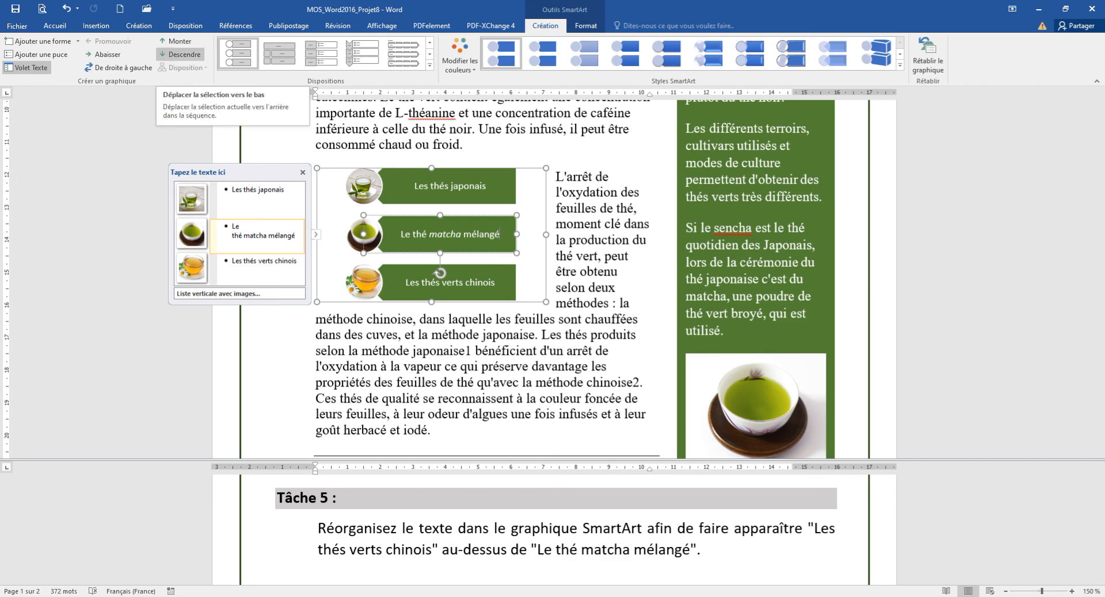
click(183, 54)
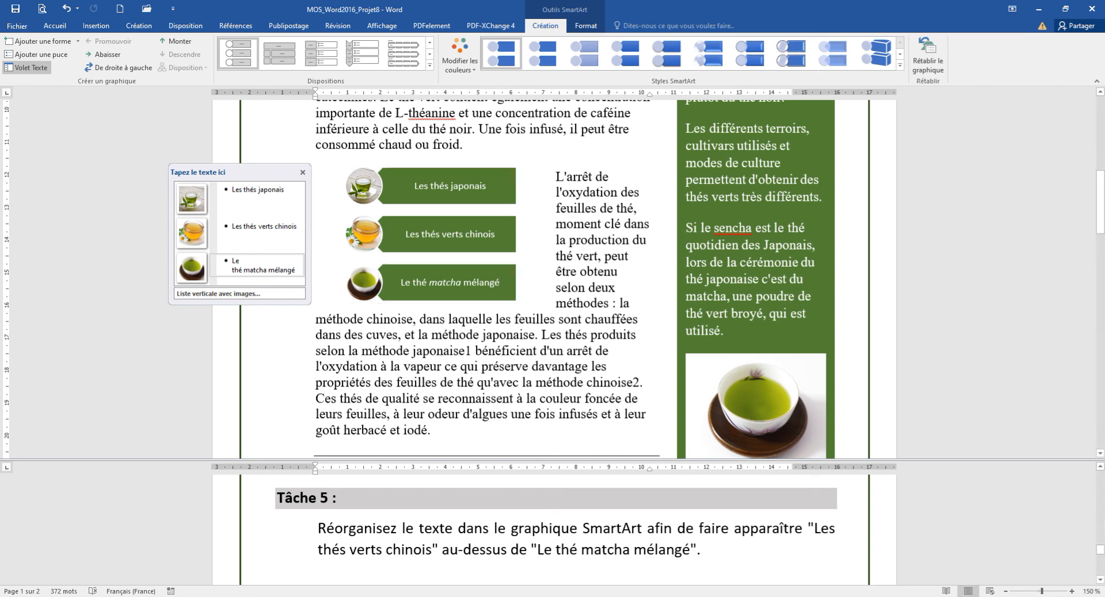
click(440, 321)
scroll(552, 529, down, 5)
scroll(553, 530, up, 3)
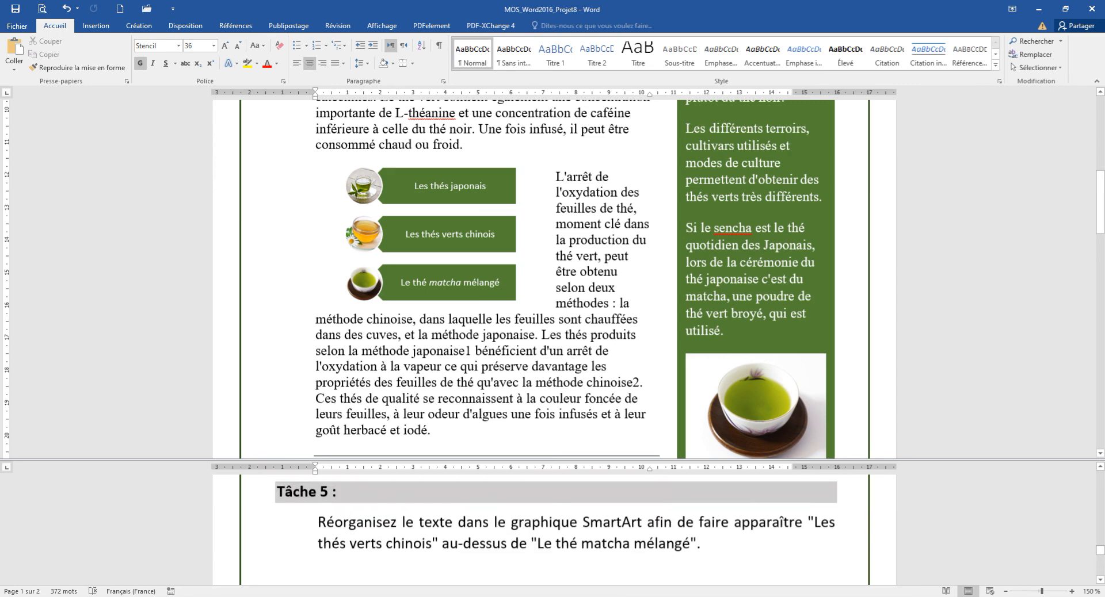